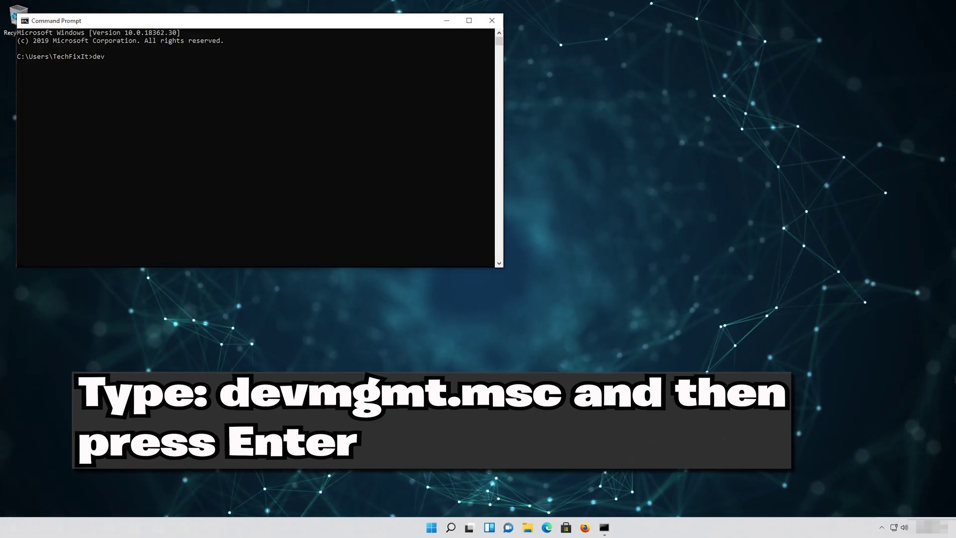
- Launch Device Manager with the devmgmt.msc command and expand the Mice and other pointing devices category
text(mgmt.msc)
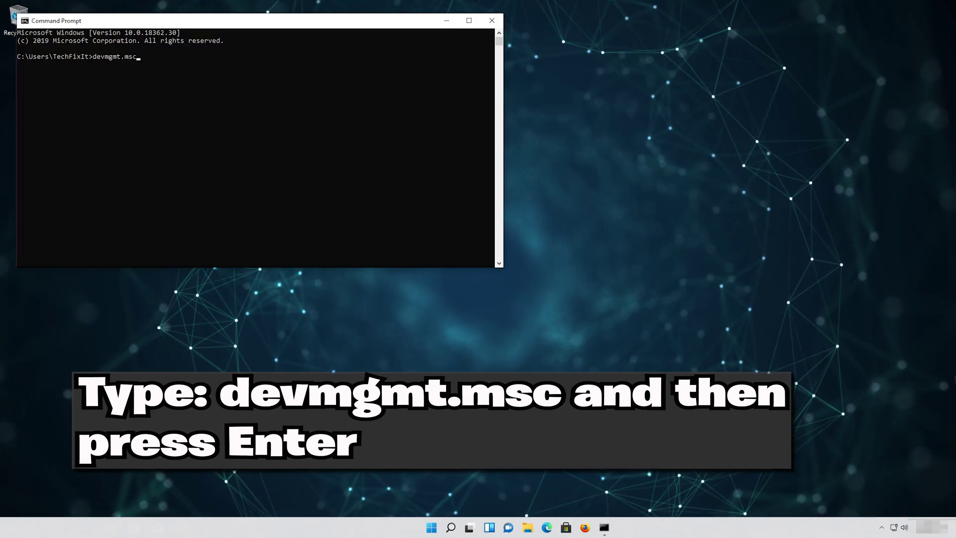
key(Return)
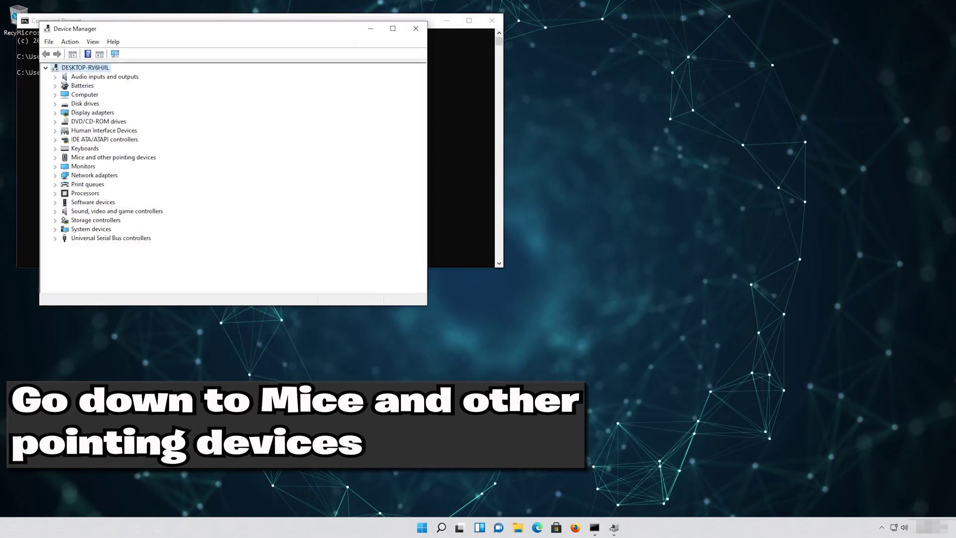
click(104, 78)
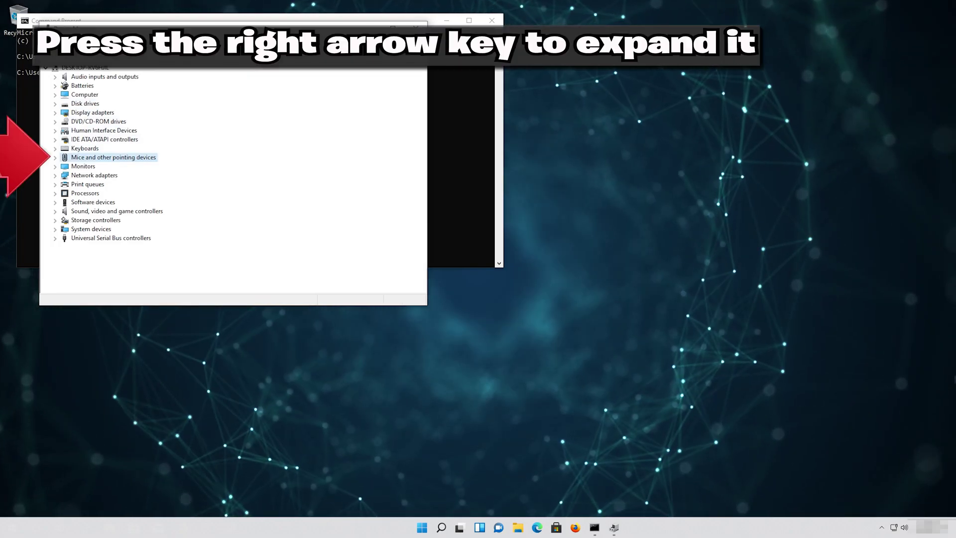
key(Right)
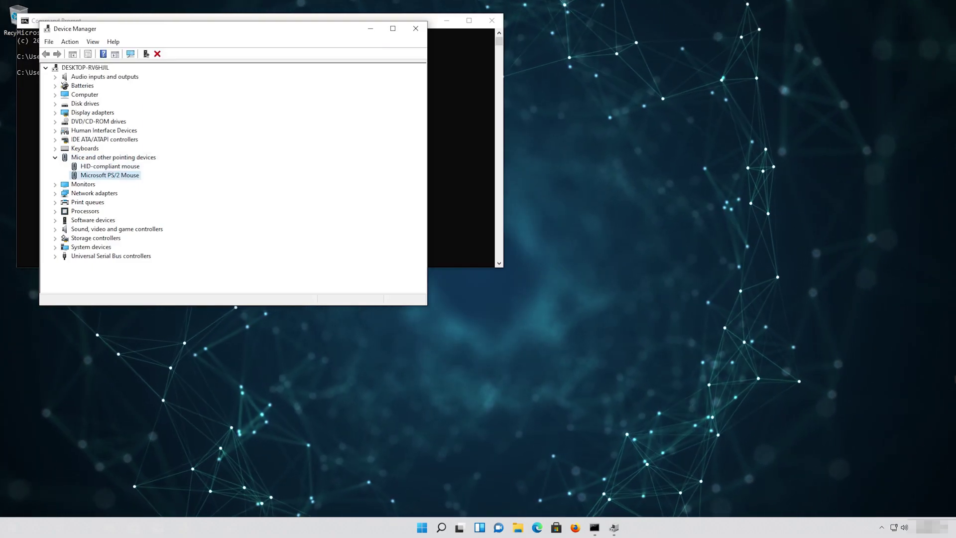
- Open the properties of the Microsoft PS/2 Mouse and show its driver settings
key(Return)
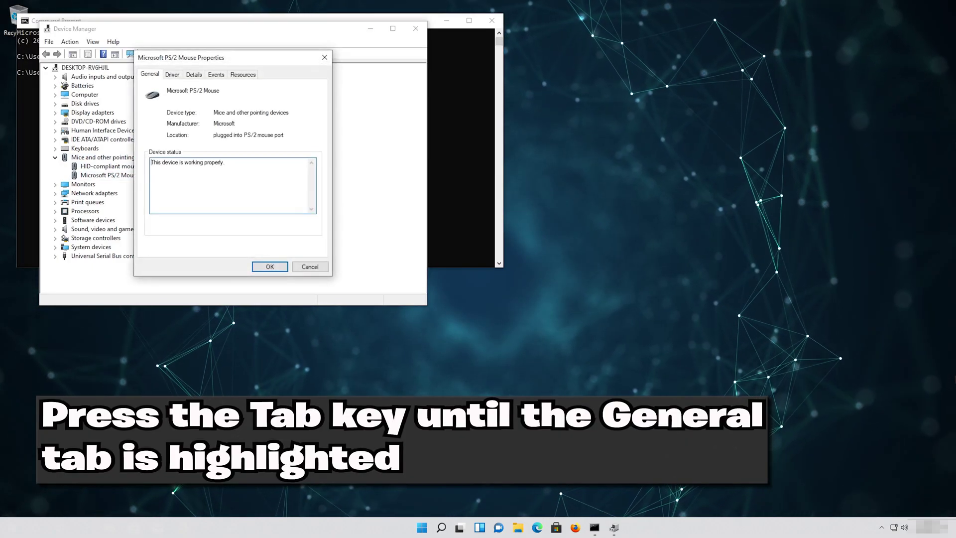
key(Tab)
key(Tab)
key(Tab)
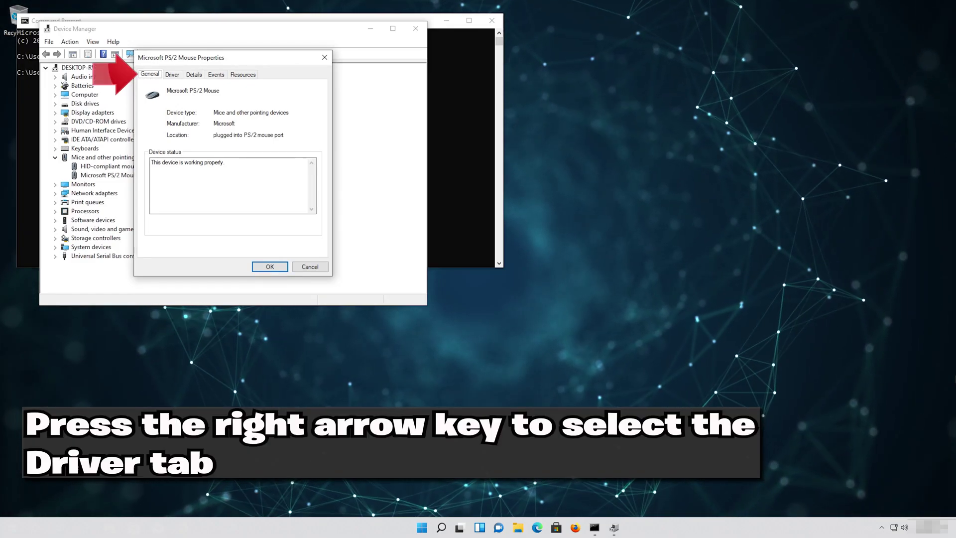
key(Right)
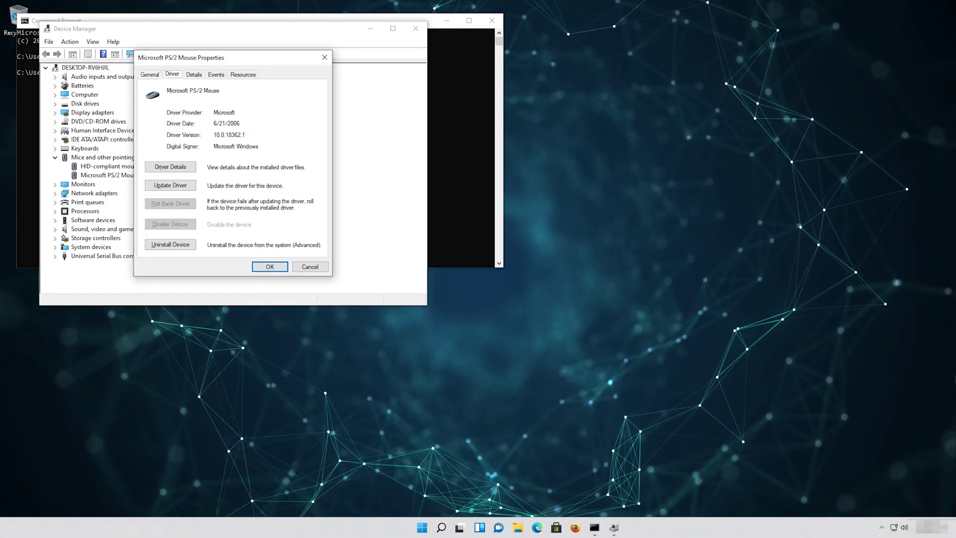
- Start a driver update for the Microsoft PS/2 Mouse that searches automatically for updated driver software
key(Tab)
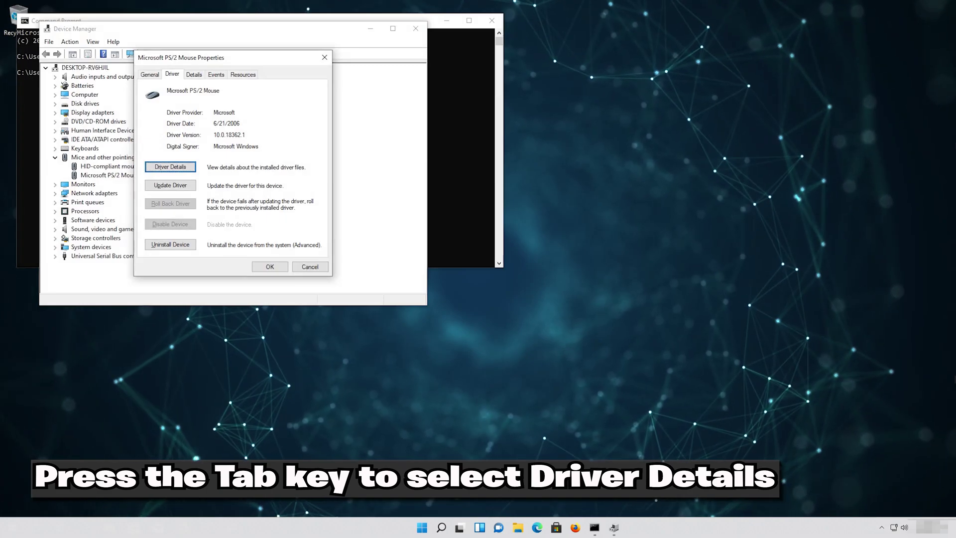
key(Tab)
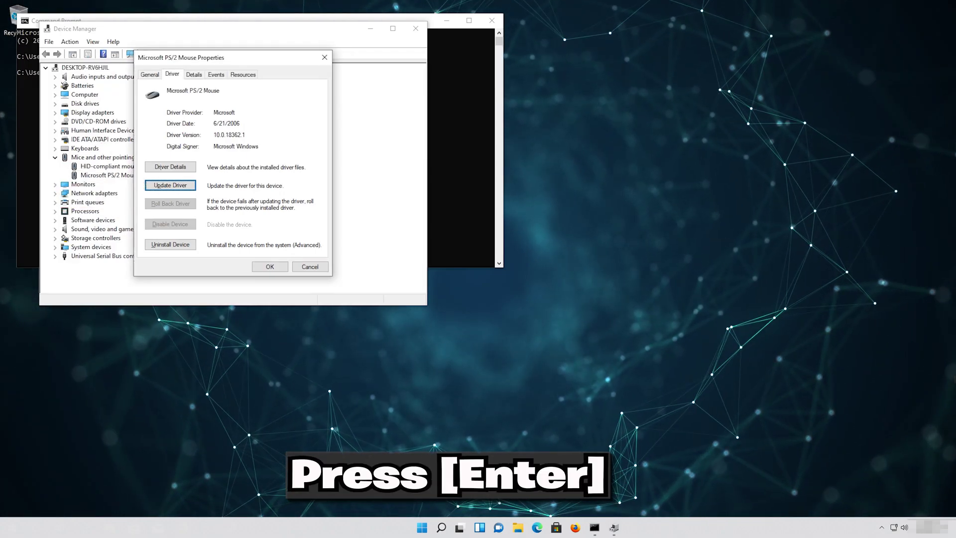
key(Return)
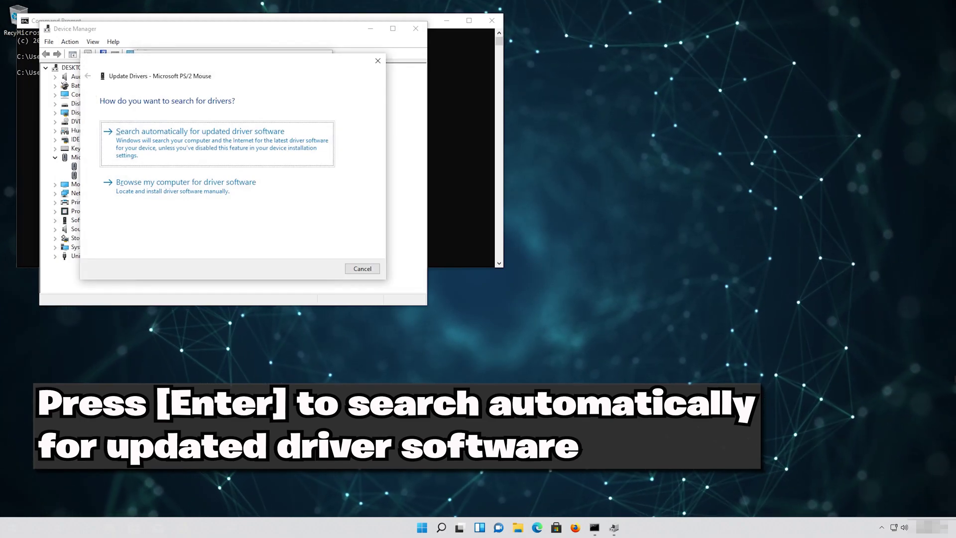
key(Return)
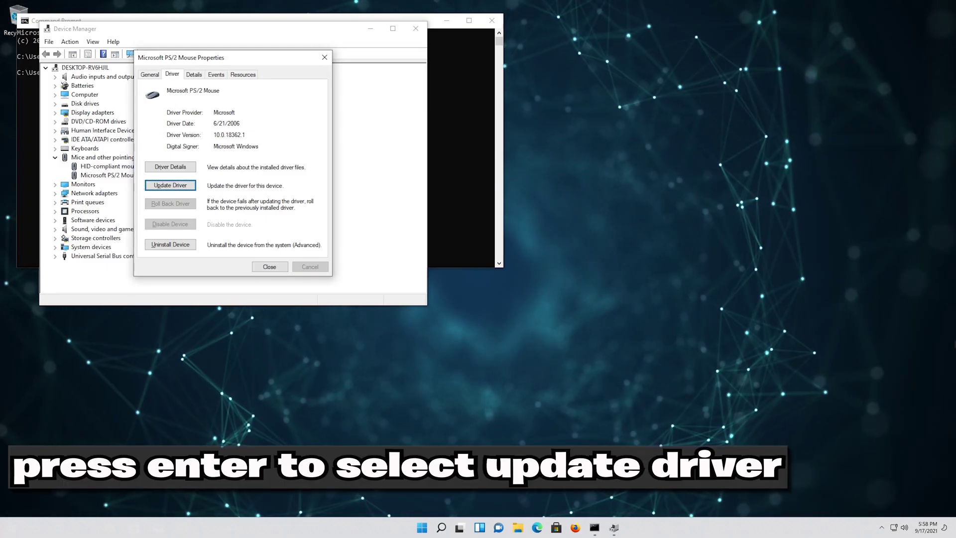
- Start another mouse driver update, browsing the computer for driver software and picking from the list of available drivers
key(Return)
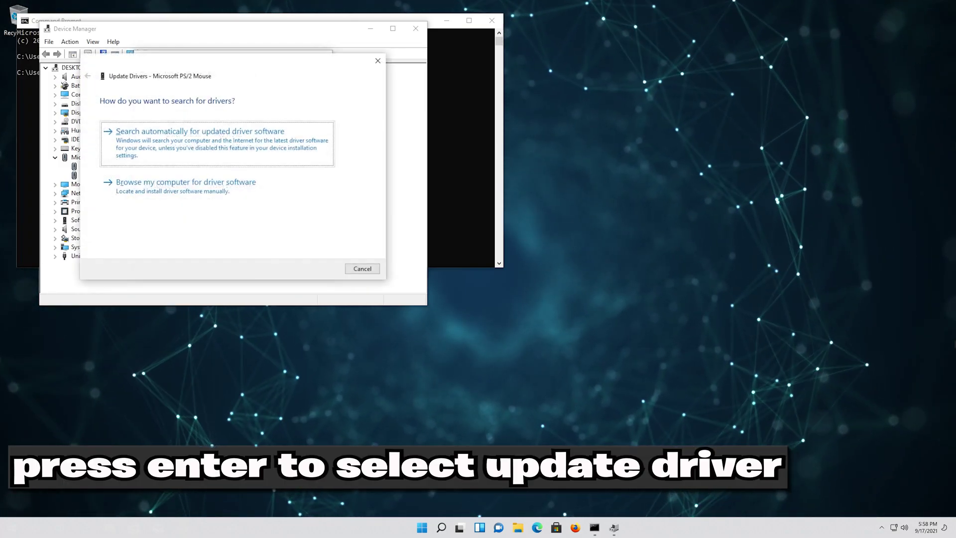
key(Tab)
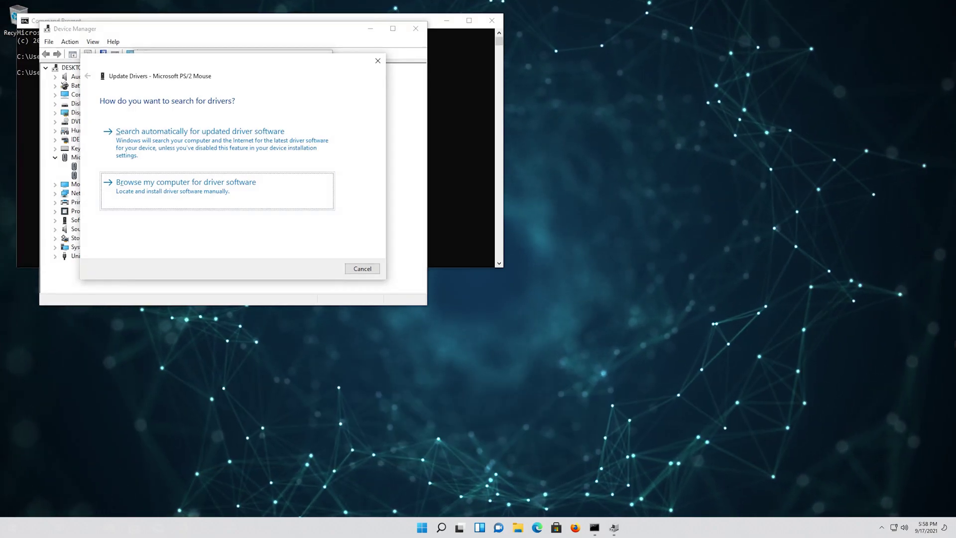
key(Return)
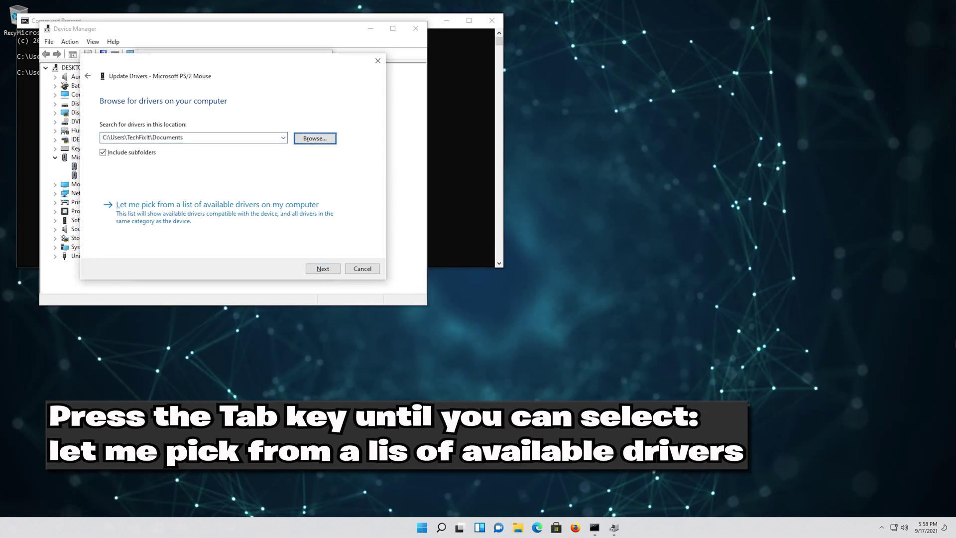
key(Tab)
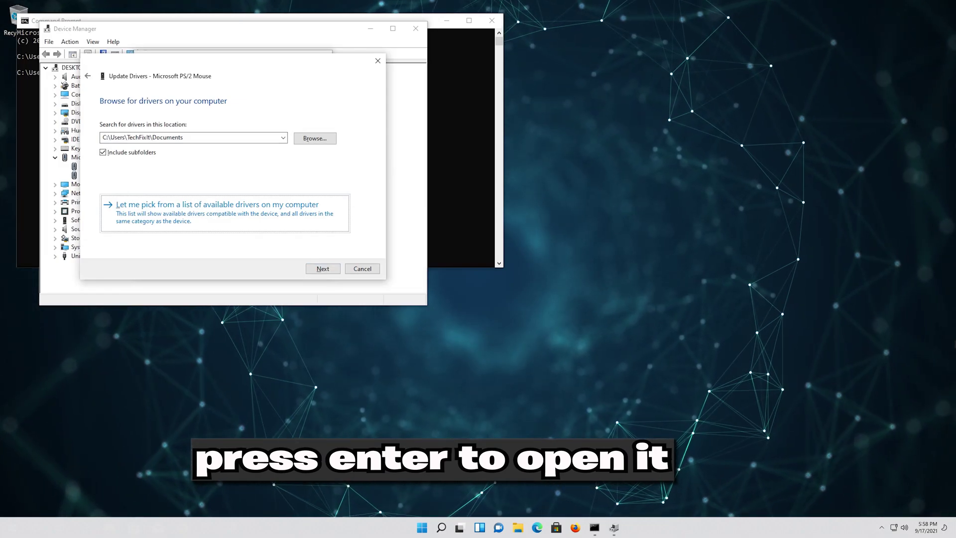
key(Return)
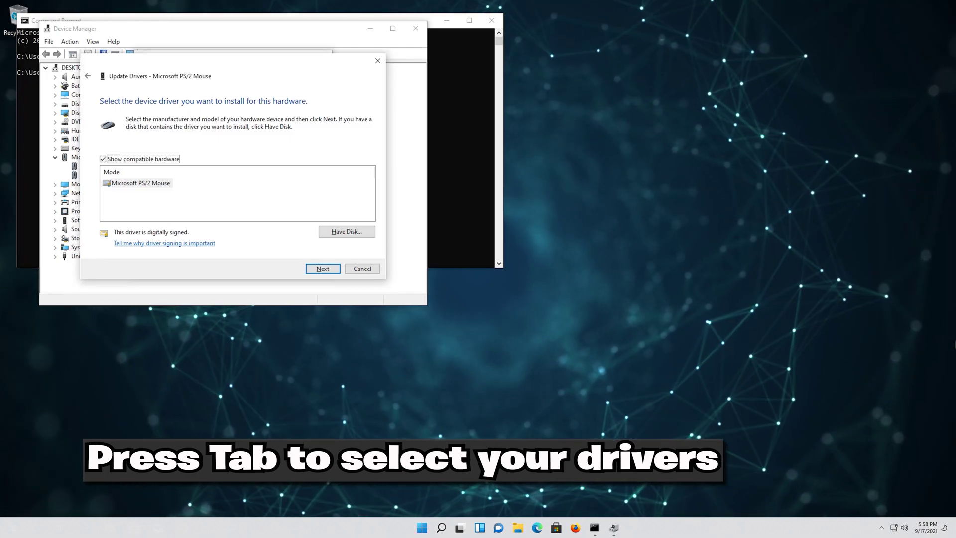
- Select the Microsoft PS/2 Mouse model from the compatible hardware and install its driver
key(Tab)
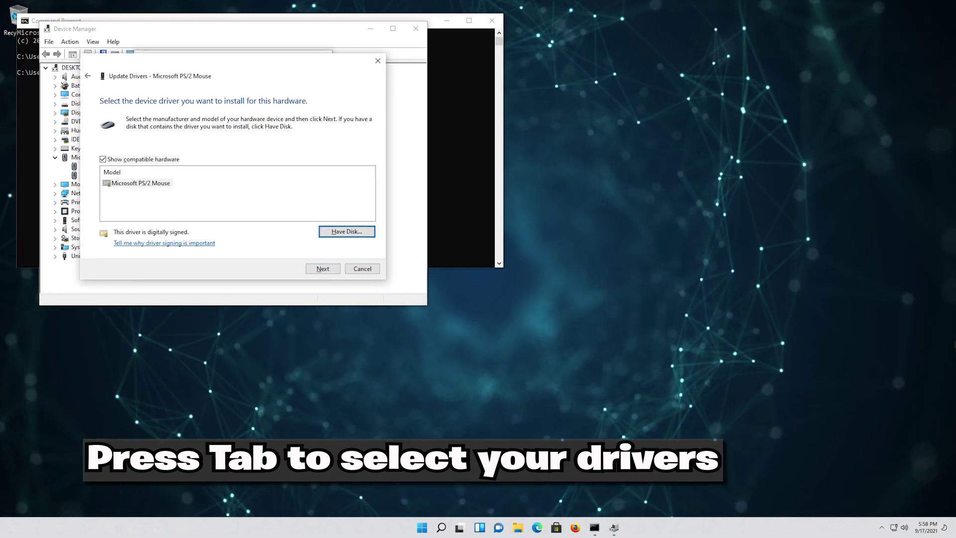
key(Tab)
key(Tab)
key(Tab)
key(Tab)
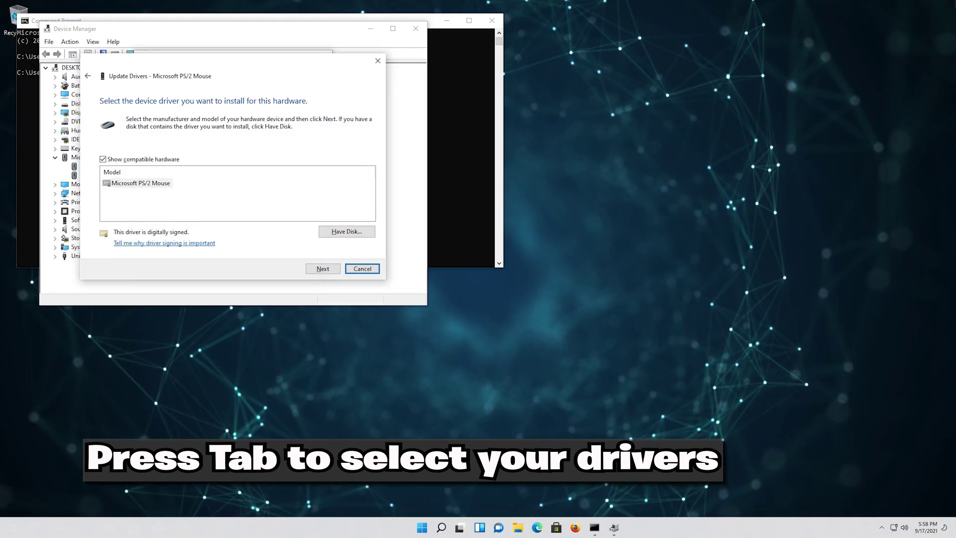
key(Tab)
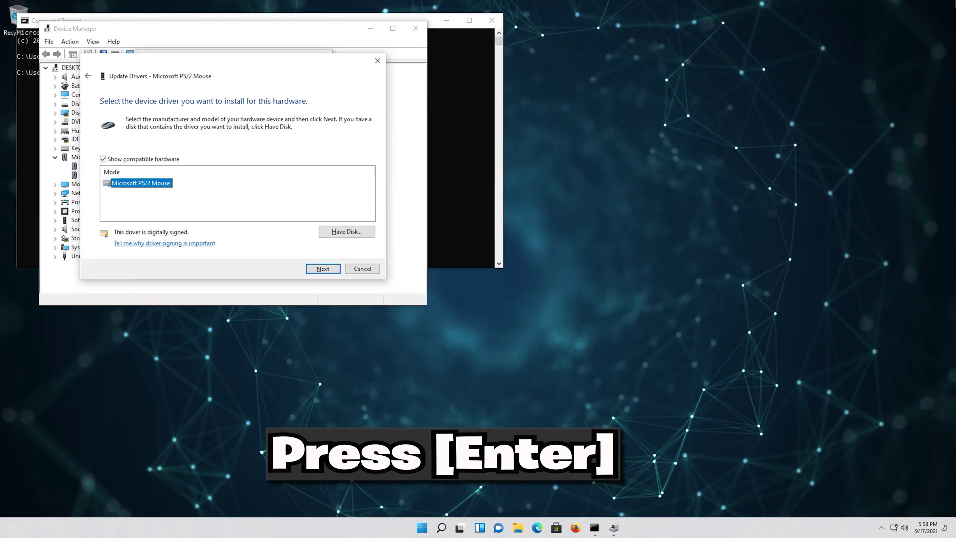
key(Return)
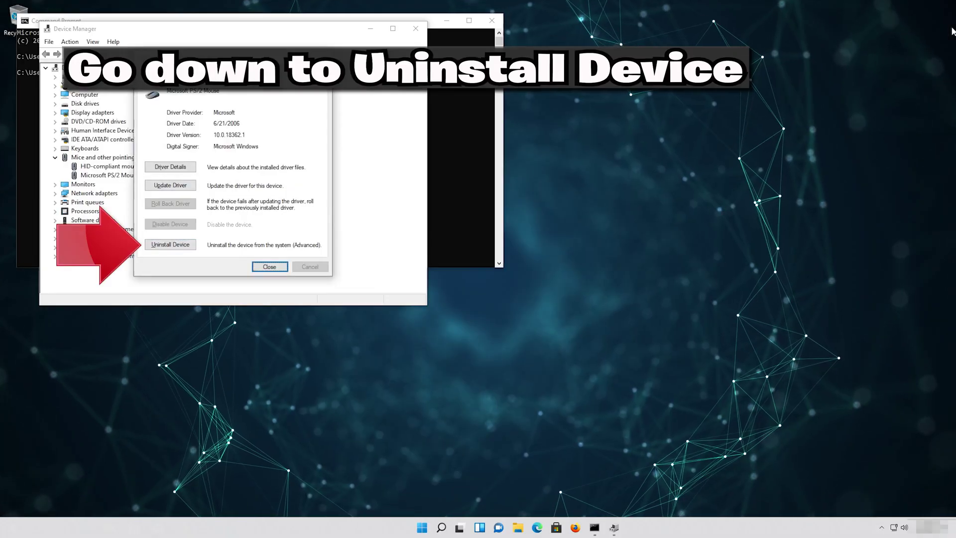
- Uninstall the Microsoft PS/2 Mouse device from the system and restart the computer
key(Tab)
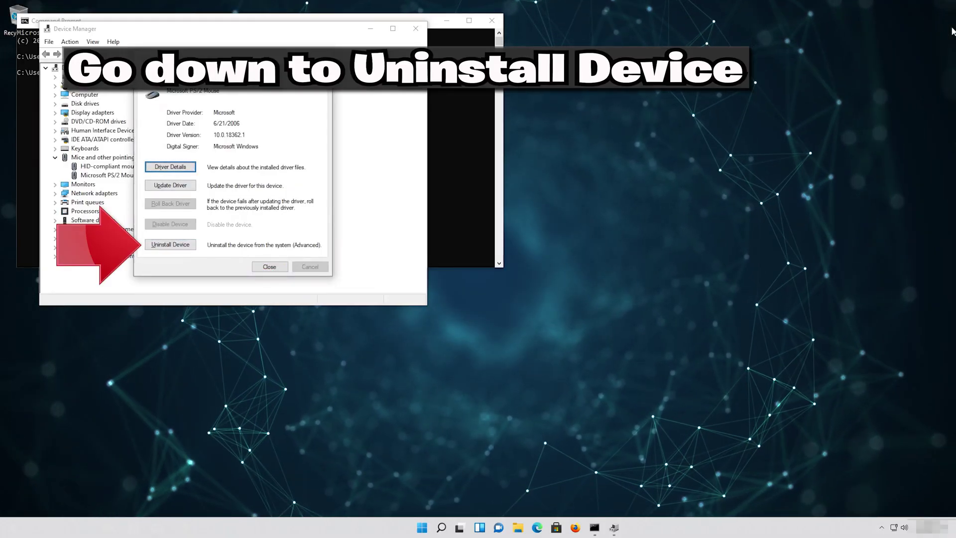
key(Tab)
key(Tab)
key(Return)
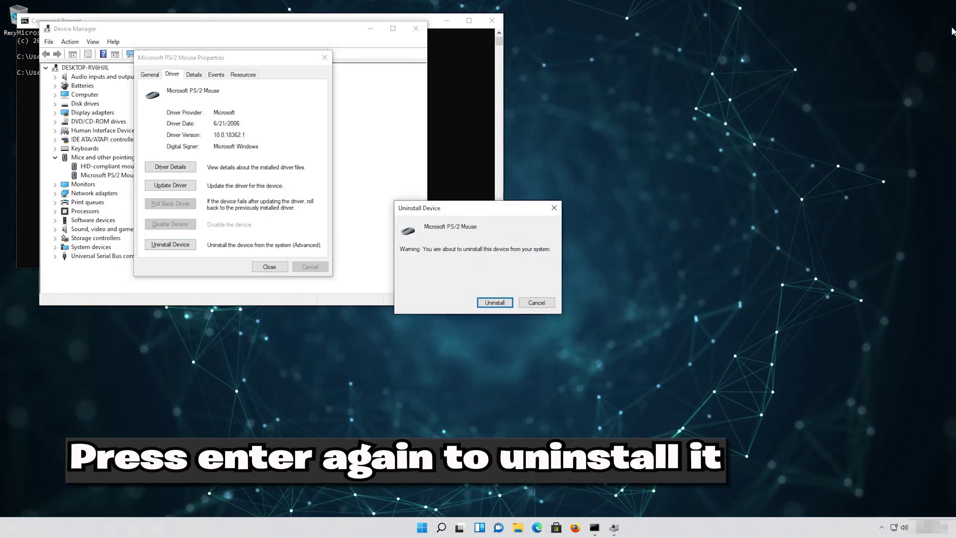
key(Return)
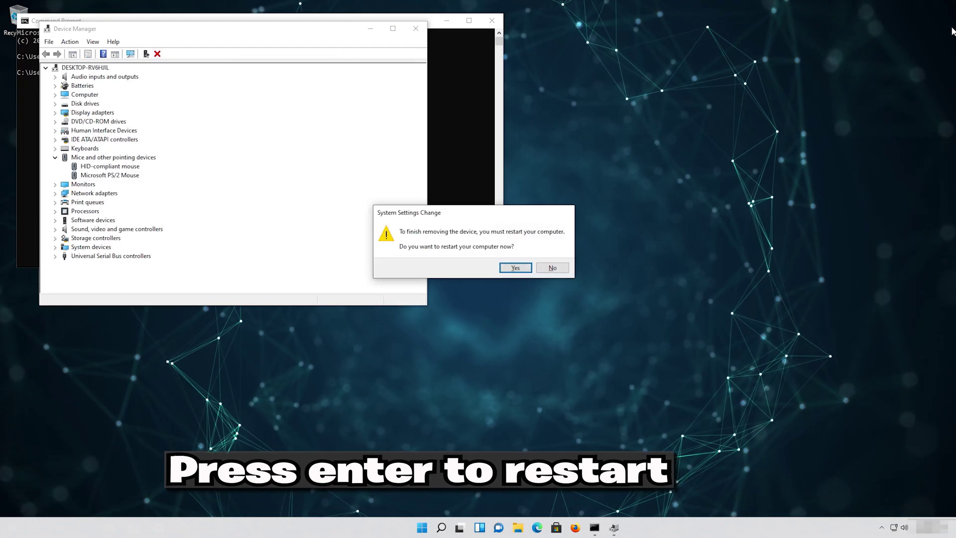
key(Return)
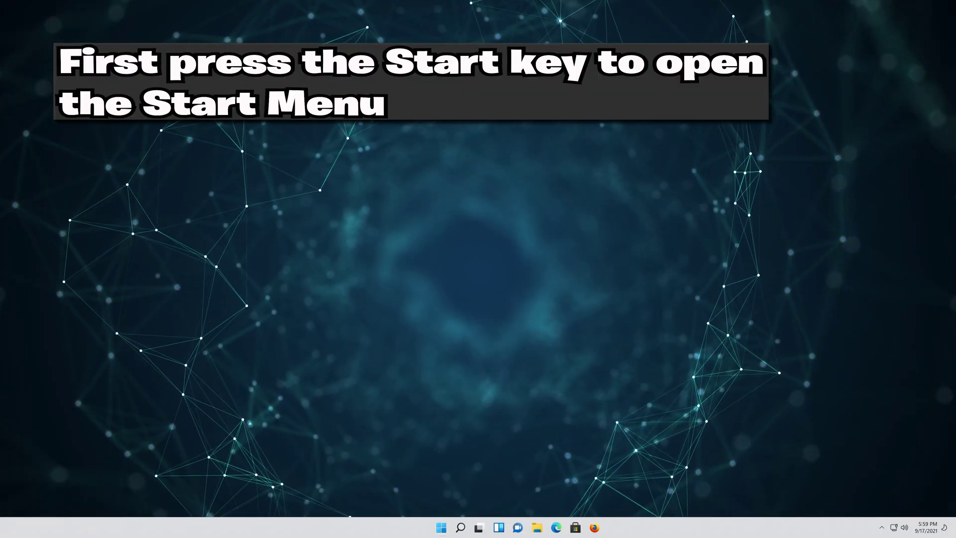
- Search for regedit, launch Registry Editor and allow it to make changes to the device
key(super)
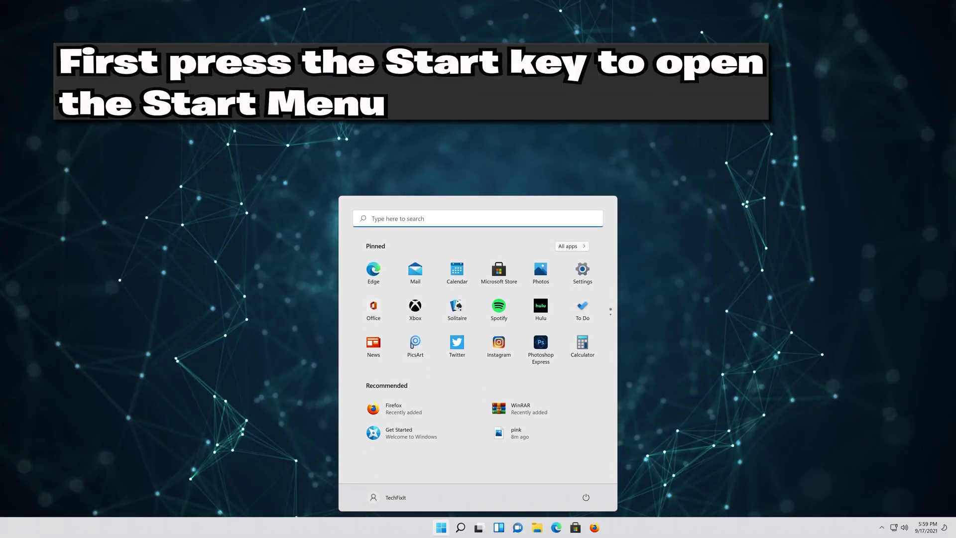
text(re)
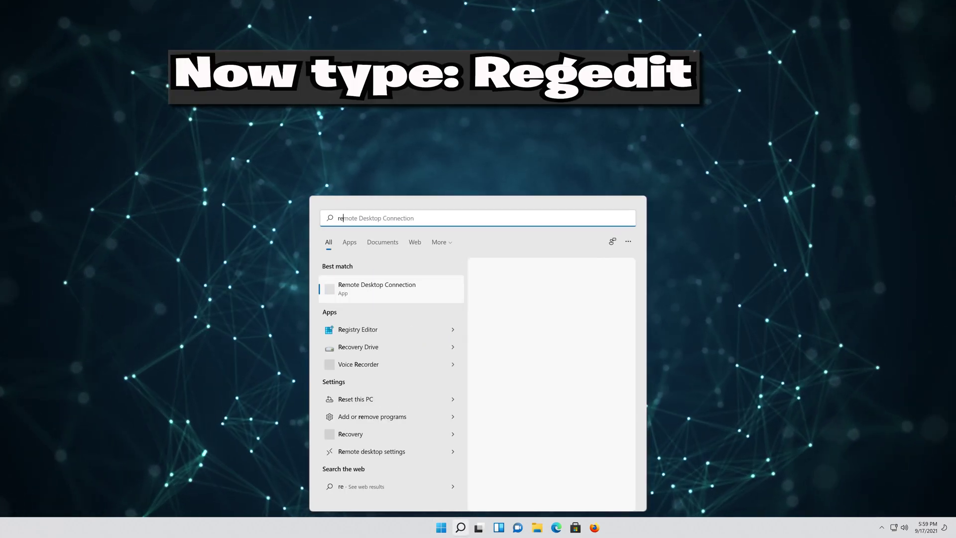
text(gedit)
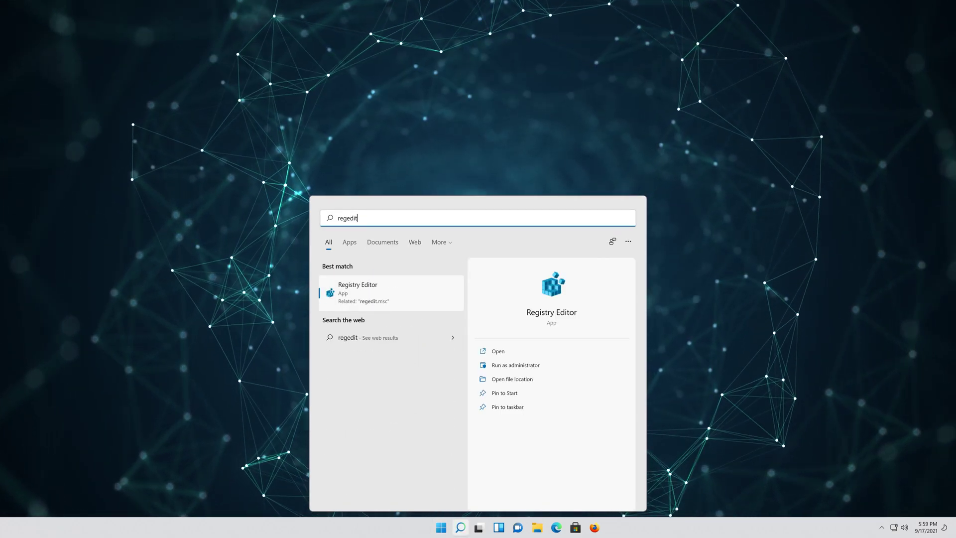
key(Return)
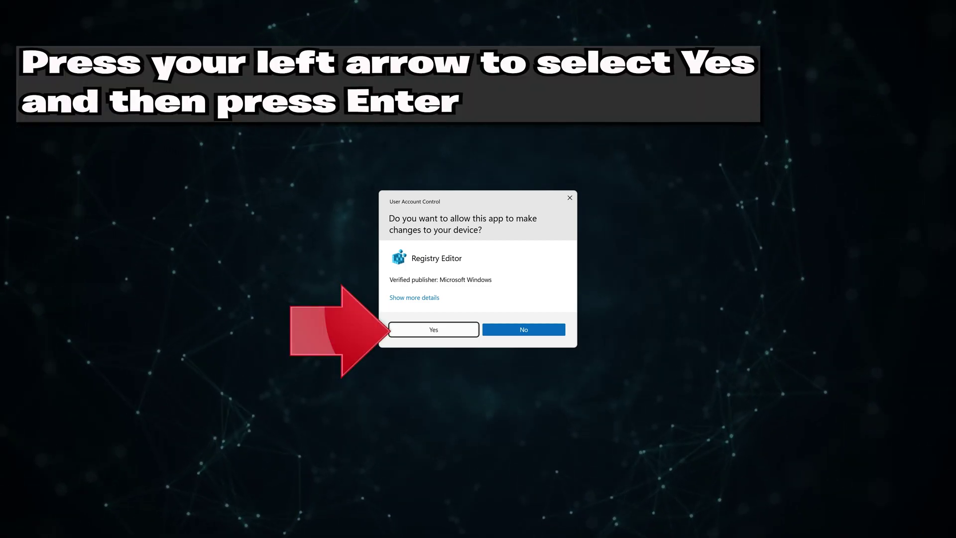
key(Return)
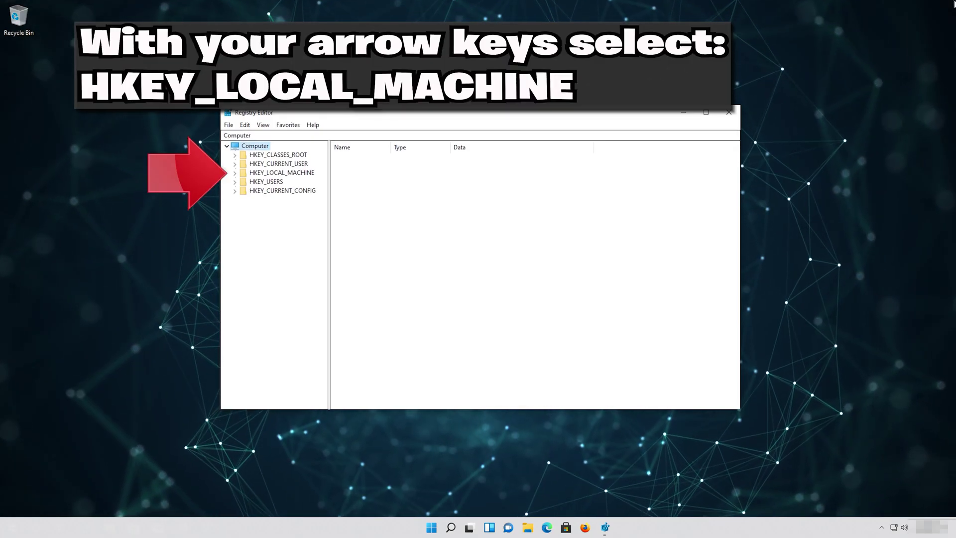
- Expand the HKEY_LOCAL_MACHINE key in the registry tree
key(Down)
key(Down)
key(Down)
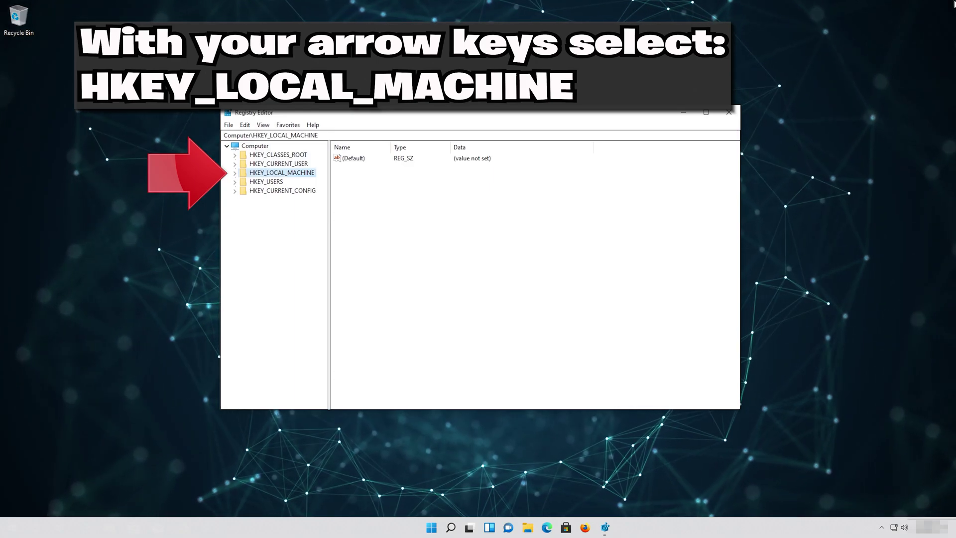
key(Right)
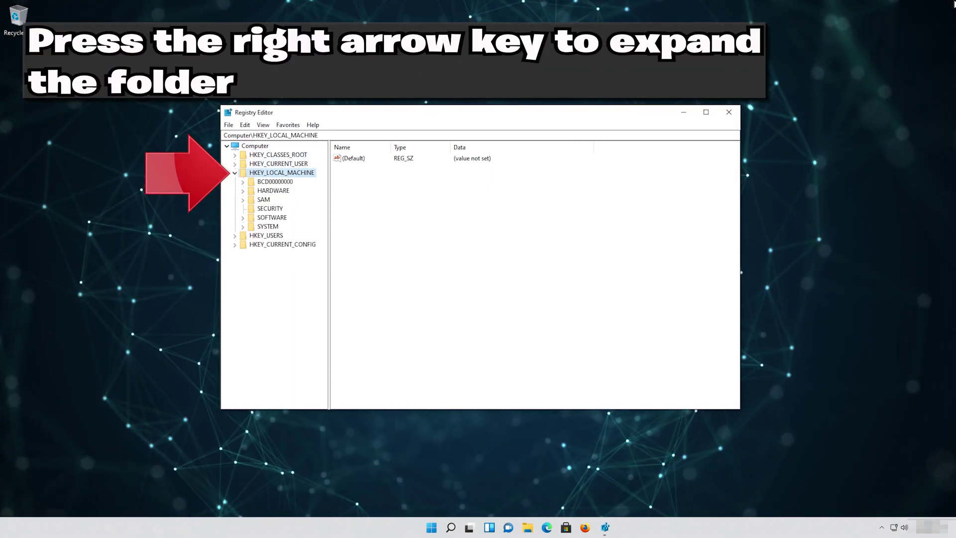
- Expand the SOFTWARE key under HKEY_LOCAL_MACHINE
key(Down)
key(Down)
key(Down)
key(Down)
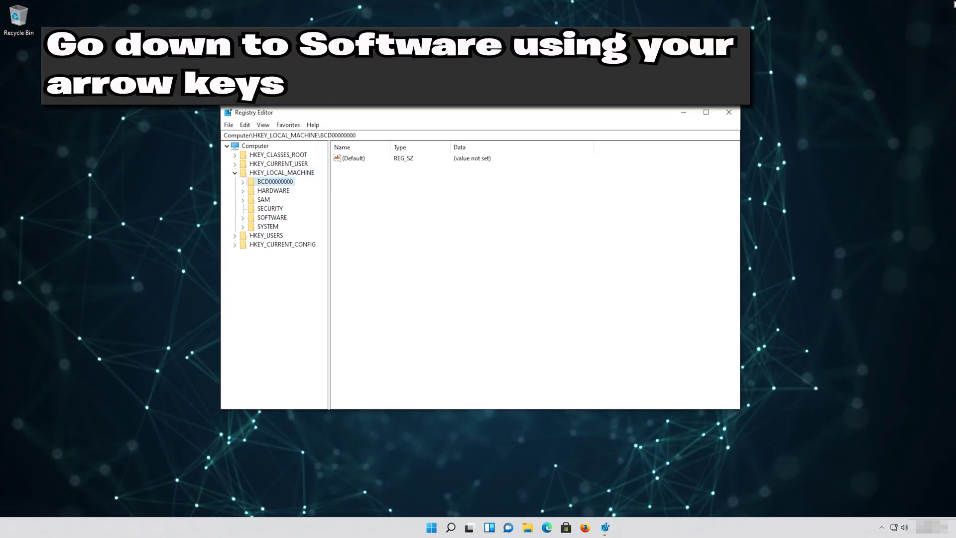
key(Down)
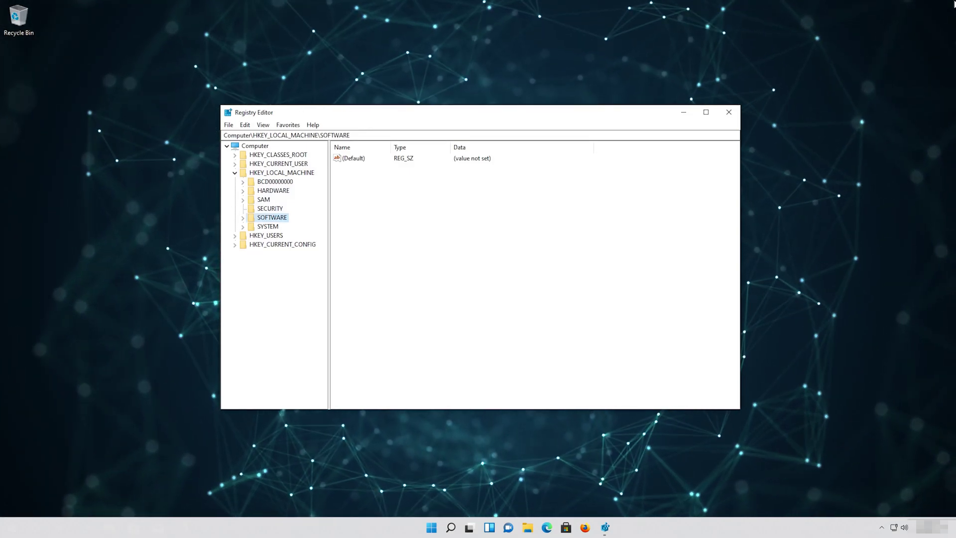
key(Right)
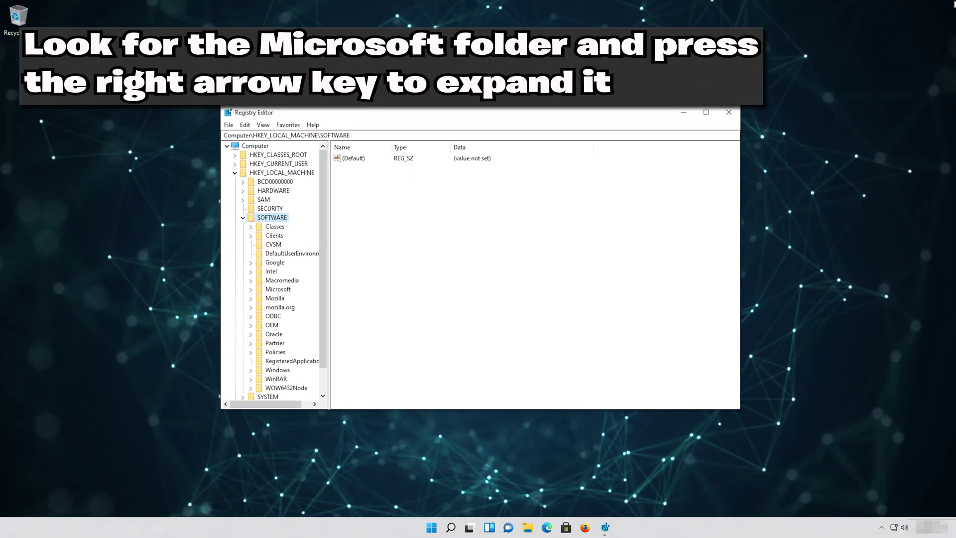
- Expand the Microsoft key under HKEY_LOCAL_MACHINE\SOFTWARE in the registry tree
key(Down)
key(Down)
key(Down)
key(Down)
key(Down)
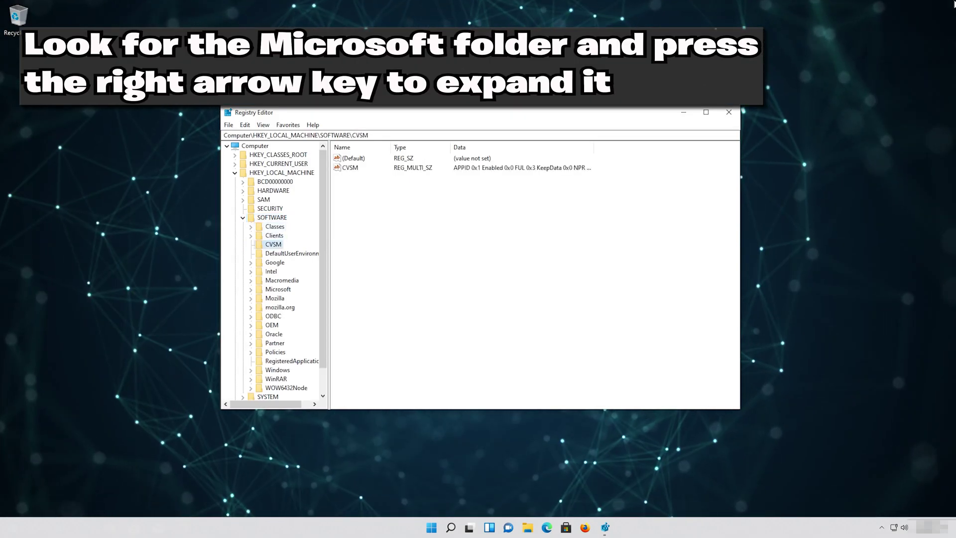
key(Down)
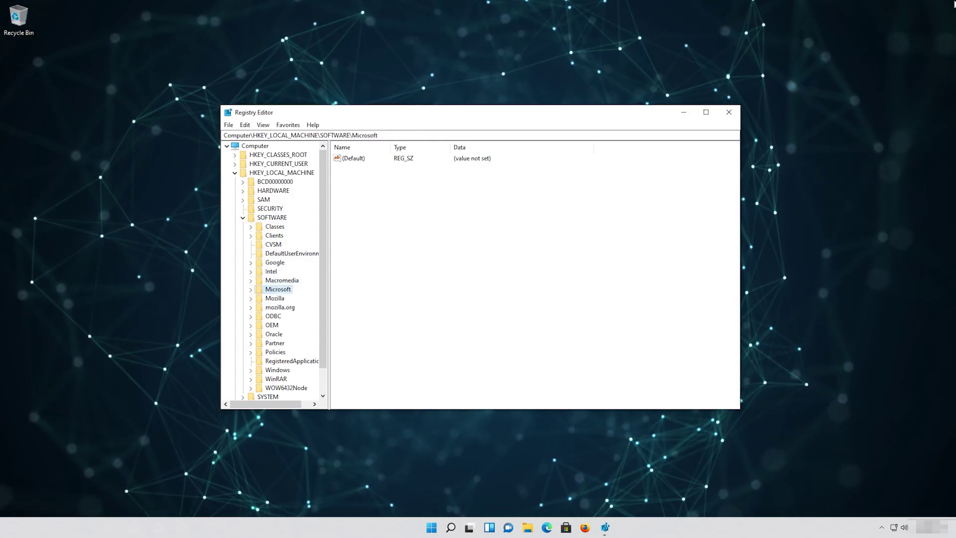
key(Right)
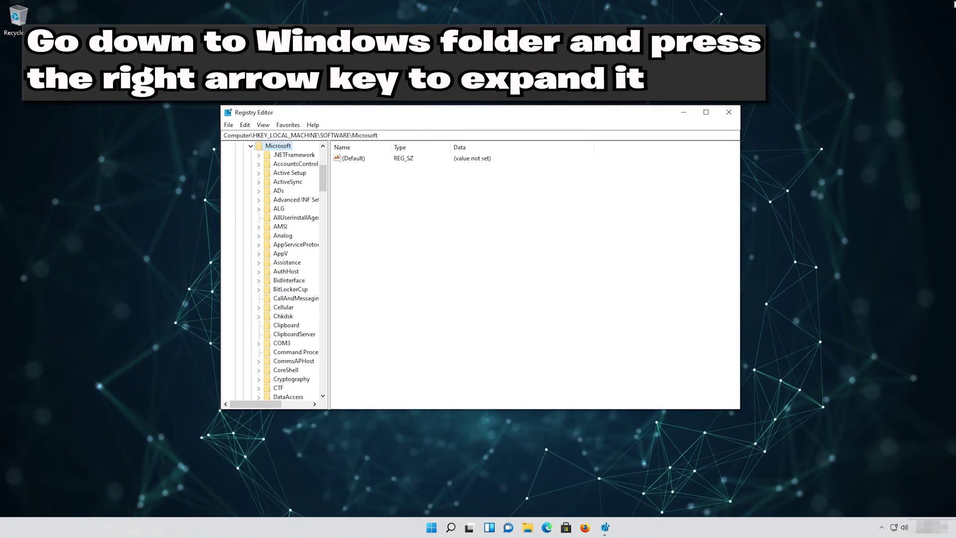
- Find the Windows key under SOFTWARE\Microsoft and expand it
key(Down)
key(Down)
key(Down)
key(Down)
key(Down)
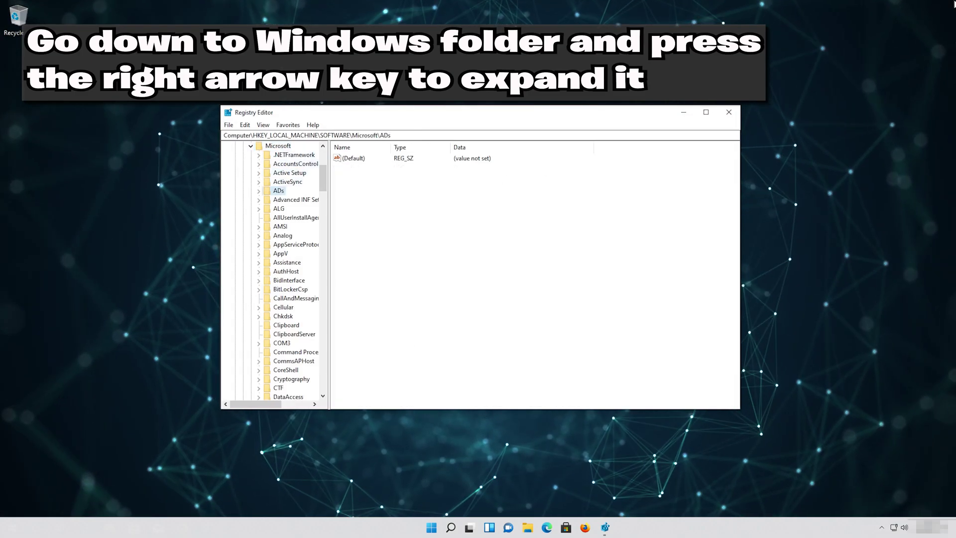
key(Down)
key(Down)
key(Down)
key(Down)
key(Down)
key(Down)
key(Down)
key(Down)
key(Down)
key(Down)
key(Down)
key(Down)
key(Down)
key(Down)
key(Down)
key(Down)
key(Down)
key(Down)
key(Down)
key(Down)
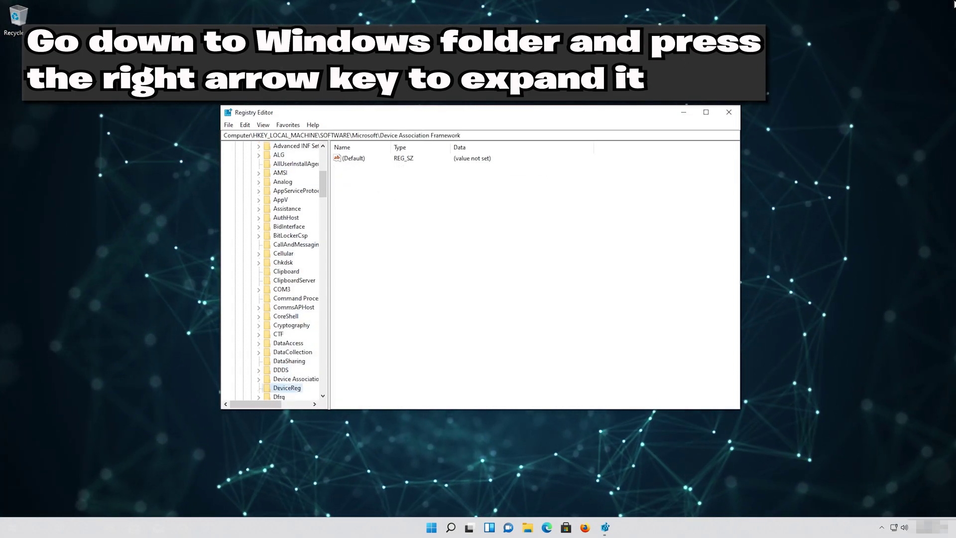
key(Down)
key(Down)
key(Down)
key(Down)
key(Down)
key(Down)
key(Down)
key(Down)
key(Down)
key(Down)
key(Down)
key(Down)
key(Down)
key(Down)
key(Down)
key(Down)
key(Down)
key(Down)
key(Down)
key(Down)
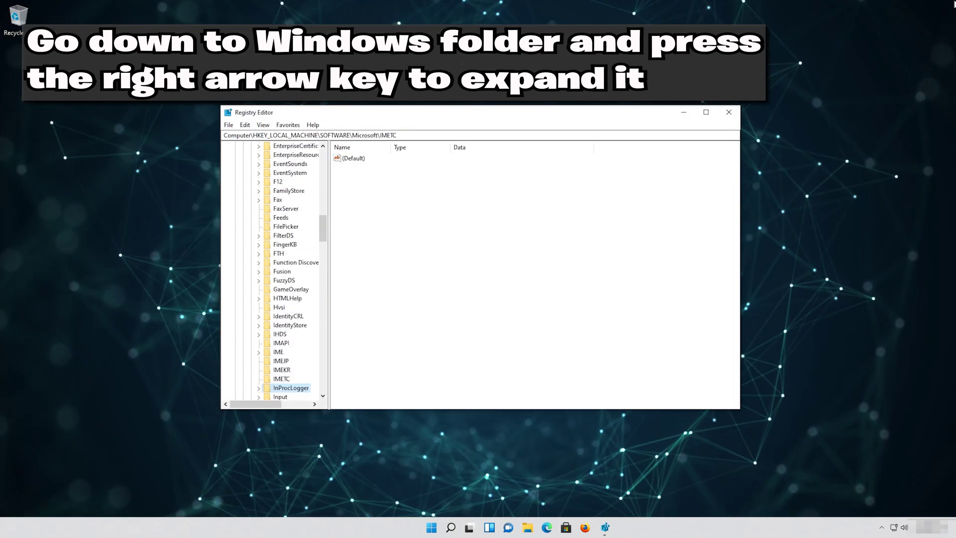
key(Down)
key(Down)
key(Down)
key(Down)
key(Down)
key(Down)
key(Down)
key(Down)
key(Down)
key(Down)
key(Down)
key(Down)
key(Down)
key(Down)
key(Down)
key(Down)
key(Down)
key(Down)
key(Down)
key(Down)
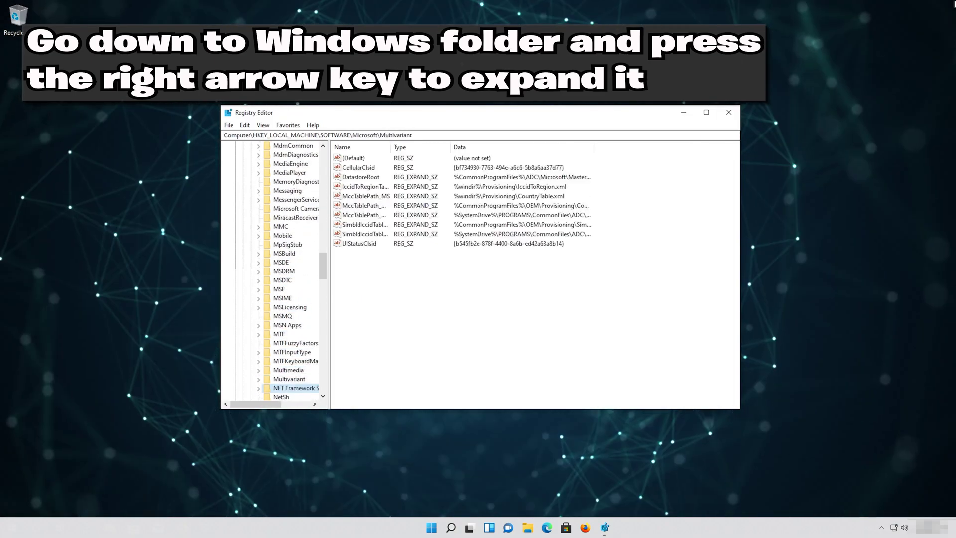
key(Down)
key(Down)
key(Down)
key(Down)
key(Down)
key(Down)
key(Down)
key(Down)
key(Down)
key(Down)
key(Down)
key(Down)
key(Down)
key(Down)
key(Down)
key(Down)
key(Down)
key(Down)
key(Down)
key(Down)
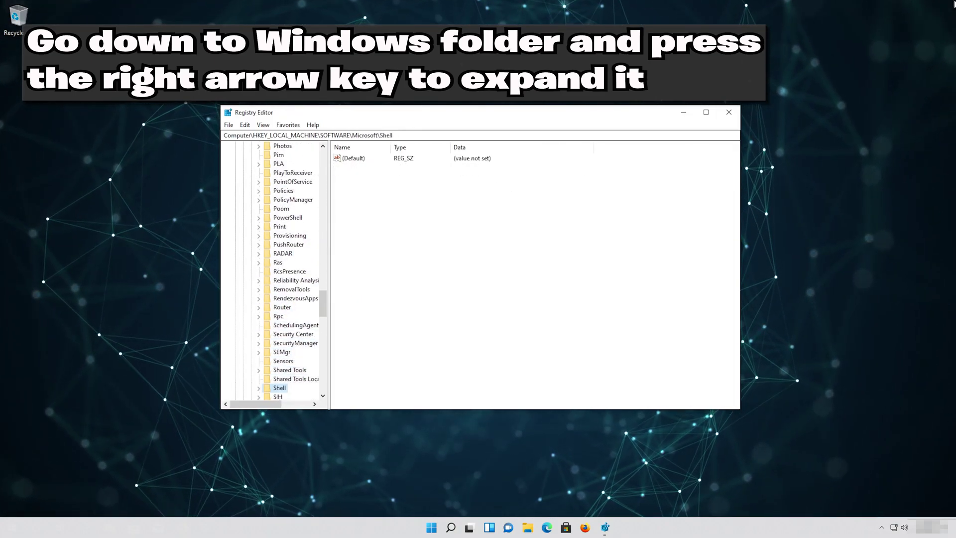
key(Down)
key(Down)
key(Down)
key(Down)
key(Down)
key(Down)
key(Down)
key(Down)
key(Down)
key(Down)
key(Down)
key(Down)
key(Down)
key(Down)
key(Down)
key(Down)
key(Down)
key(Down)
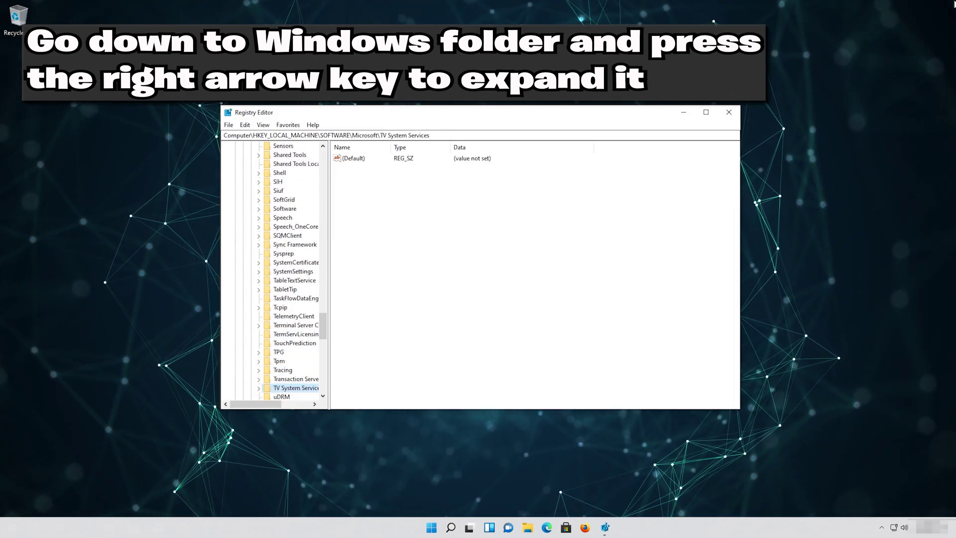
key(Down)
key(Down)
key(Down)
key(Down)
key(Down)
key(Down)
key(Down)
key(Down)
key(Down)
key(Down)
key(Down)
key(Down)
key(Down)
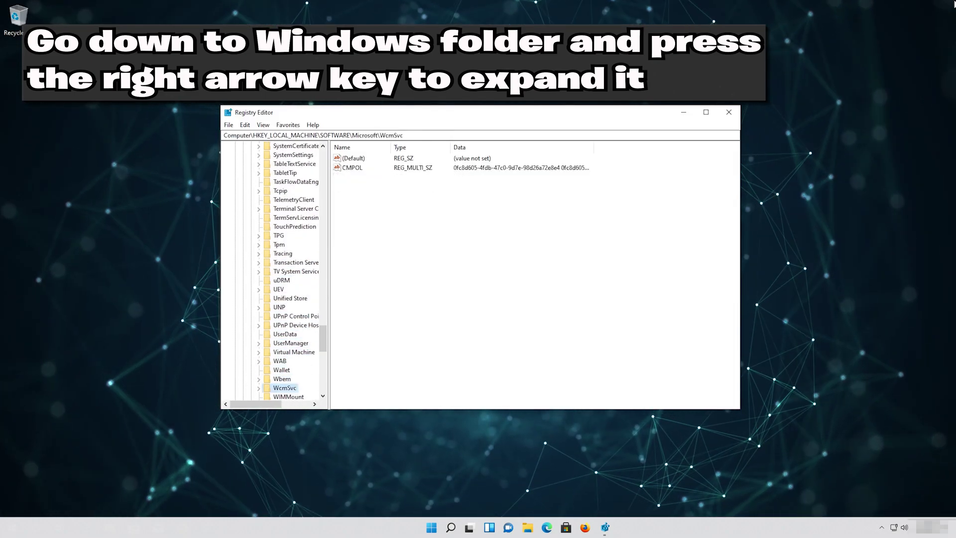
key(Down)
key(Down)
key(Down)
key(Up)
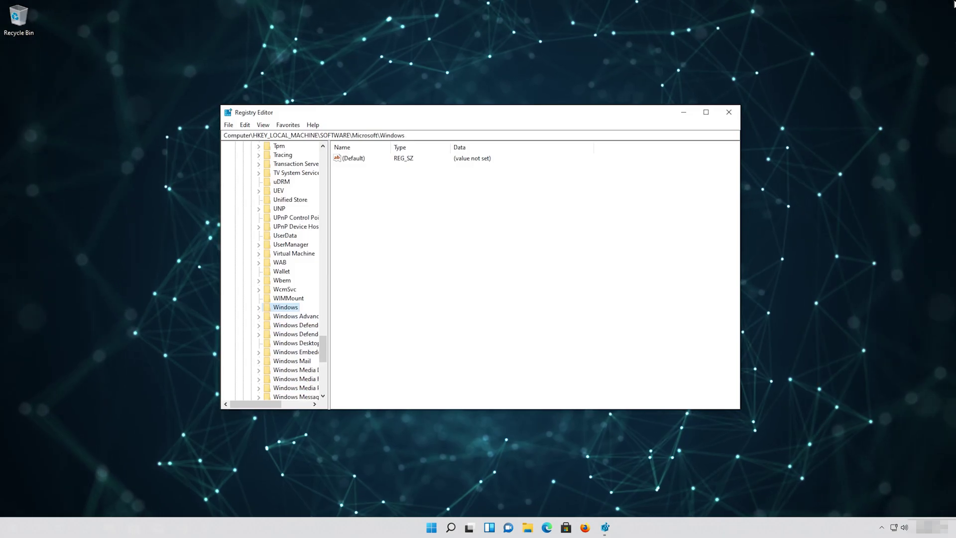
key(Right)
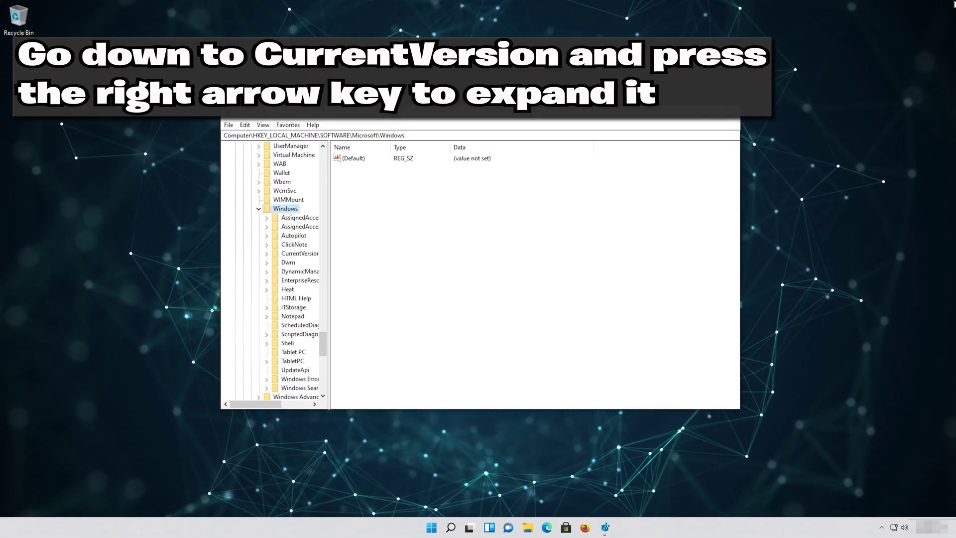
- Expand the CurrentVersion key under Microsoft\Windows
key(Down)
key(Down)
key(Down)
key(Down)
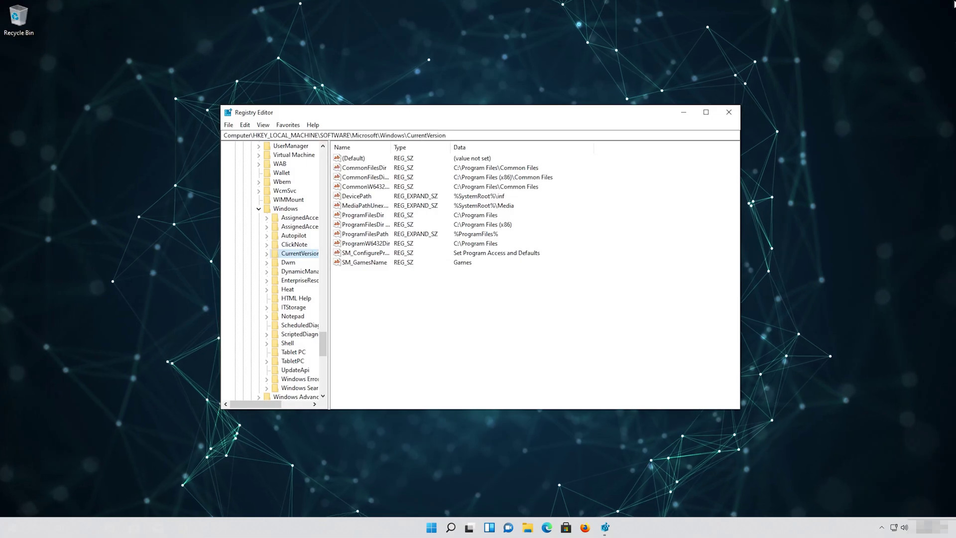
key(Right)
- Find the Policies key under Microsoft\Windows\CurrentVersion in the registry tree and expand it
key(Down)
key(Down)
key(Down)
key(Down)
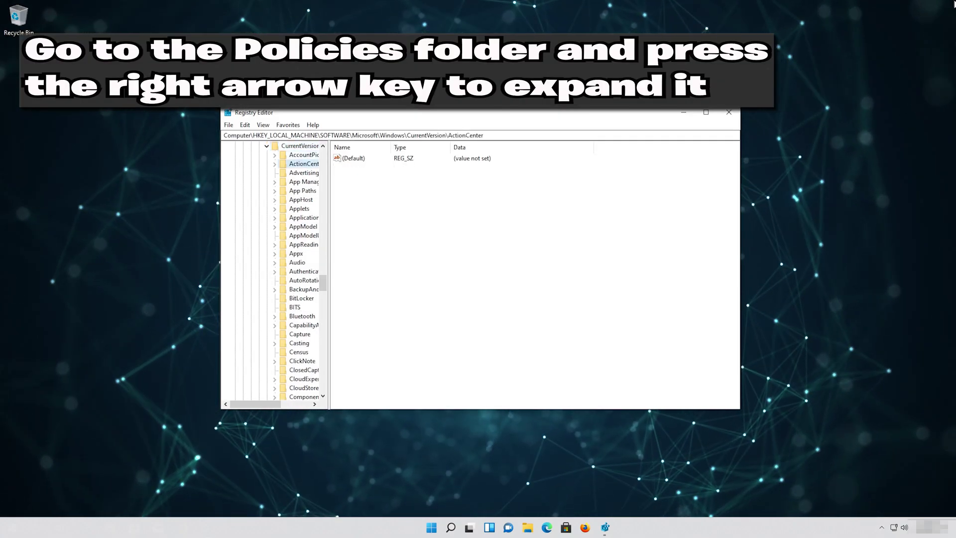
key(Down)
key(Down)
key(Down)
key(Down)
key(Down)
key(Down)
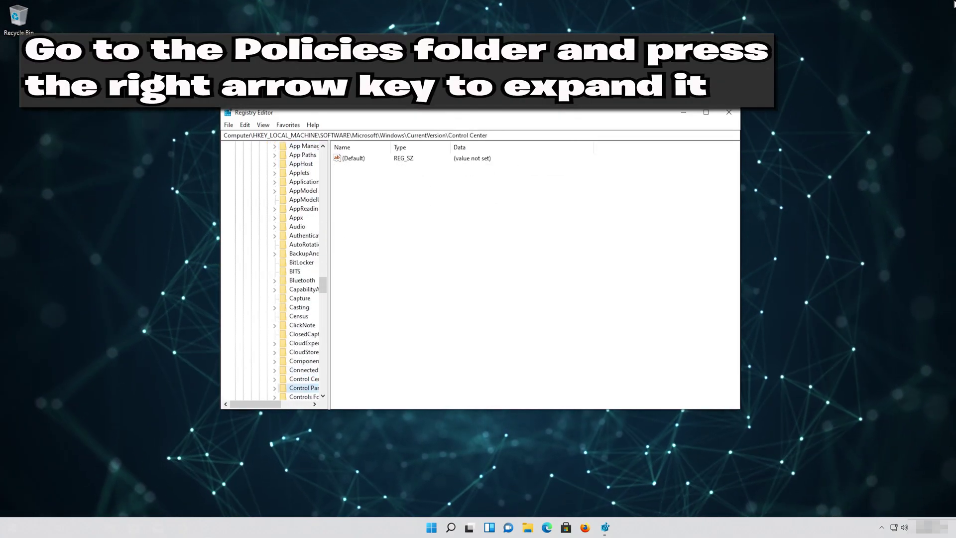
key(Down)
key(Down)
key(Down)
key(Down)
key(Down)
key(Down)
key(Down)
key(Down)
key(Down)
key(Down)
key(Down)
key(Down)
key(Down)
key(Down)
key(Down)
key(Down)
key(Down)
key(Down)
key(Down)
key(Down)
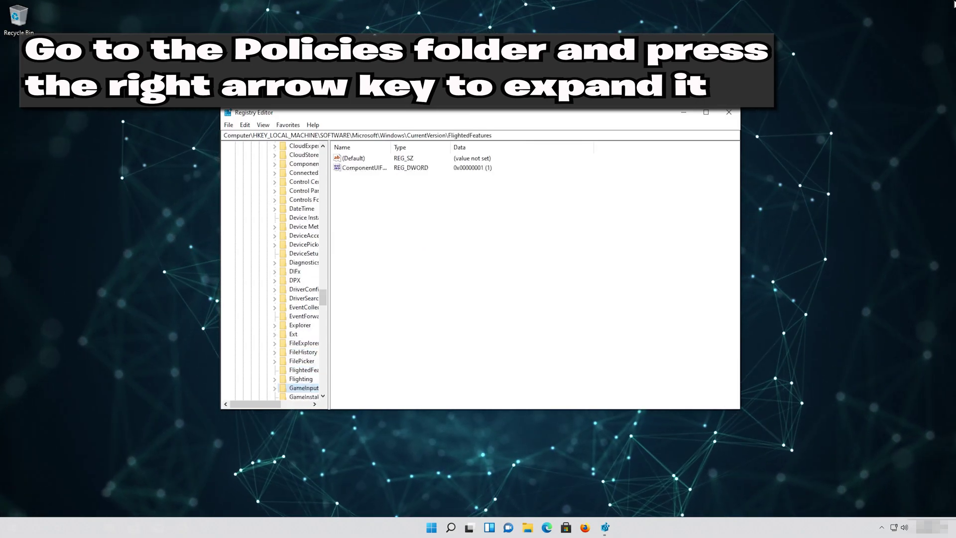
key(Down)
key(Down)
key(Down)
key(Down)
key(Down)
key(Down)
key(Down)
key(Down)
key(Down)
key(Down)
key(Down)
key(Down)
key(Down)
key(Down)
key(Down)
key(Down)
key(Down)
key(Down)
key(Down)
key(Down)
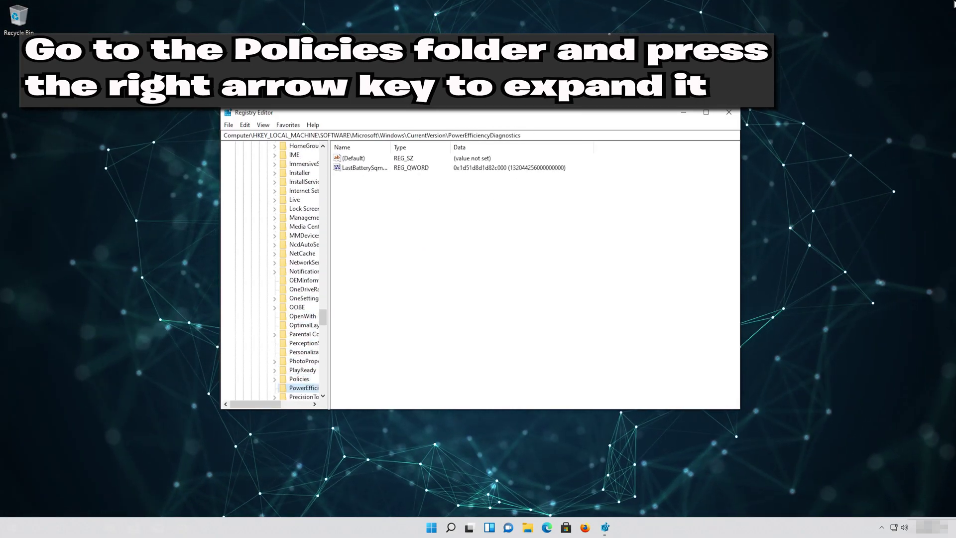
key(Down)
key(Up)
key(Up)
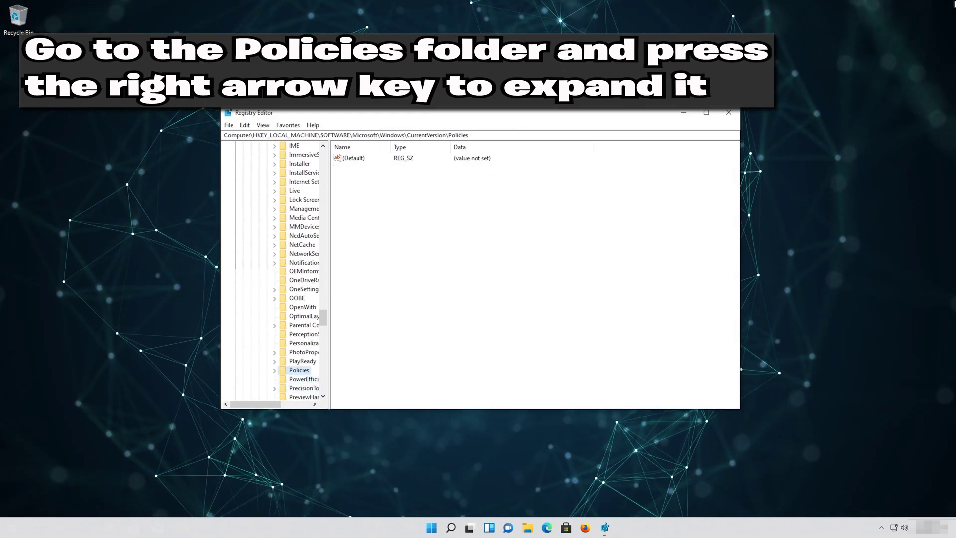
key(Down)
key(Down)
key(Down)
key(Down)
key(Down)
key(Down)
key(Down)
key(Down)
key(Down)
key(Down)
key(Up)
key(Up)
key(Up)
key(Up)
key(Up)
key(Up)
key(Up)
key(Up)
key(Up)
key(Up)
key(Up)
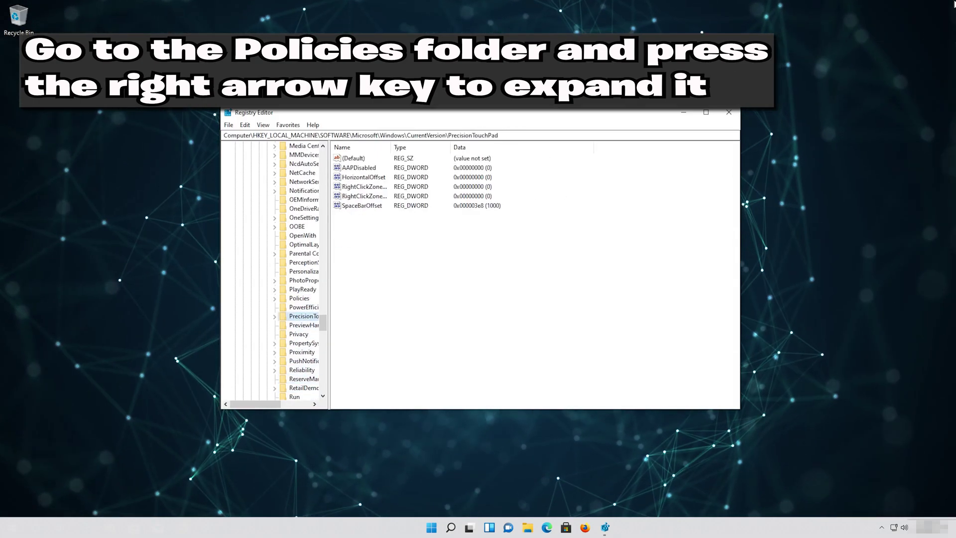
key(Right)
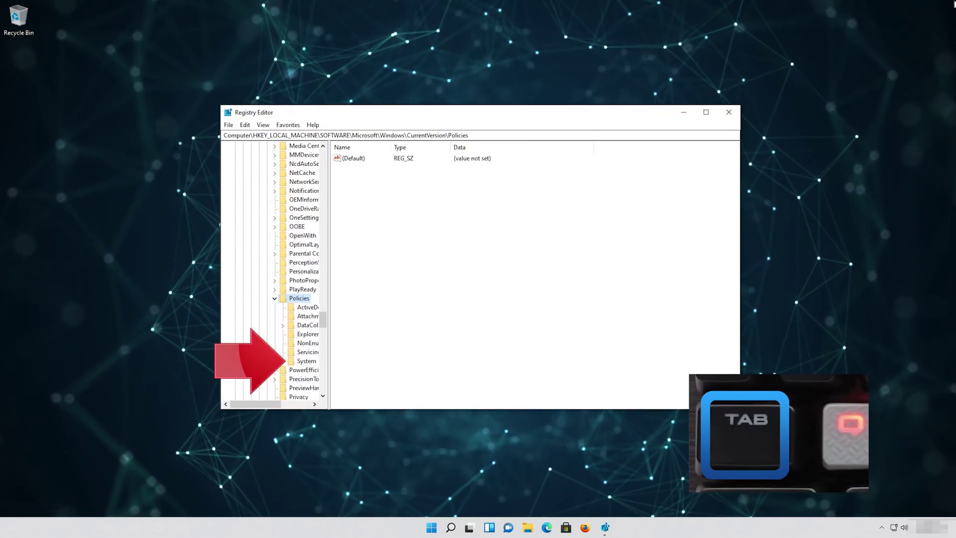
- Select the System key under CurrentVersion\Policies to list its values
key(Down)
key(Down)
key(Down)
key(Down)
key(Down)
key(Down)
key(Down)
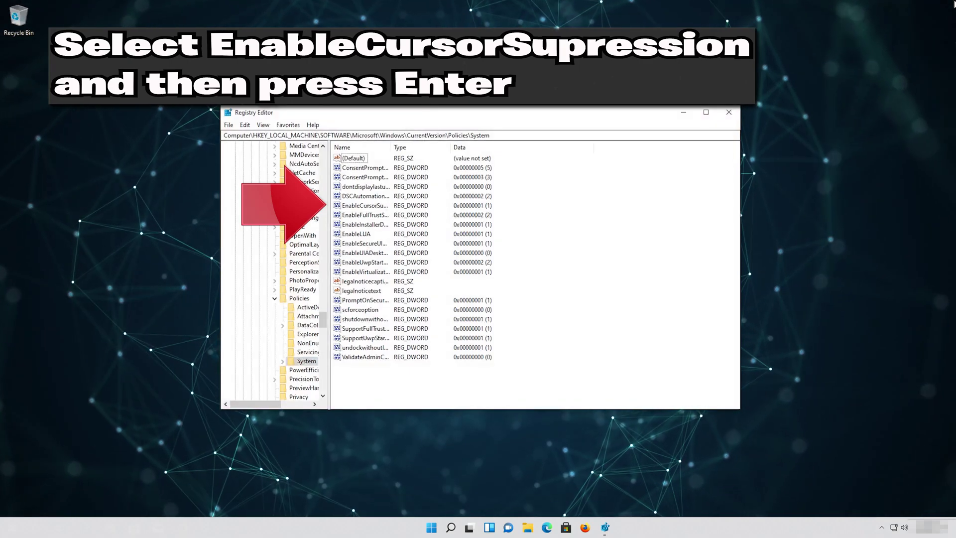
- Set the EnableCursorSuppression DWORD value in the Policies\System key to 0 and apply the change
key(Down)
key(Down)
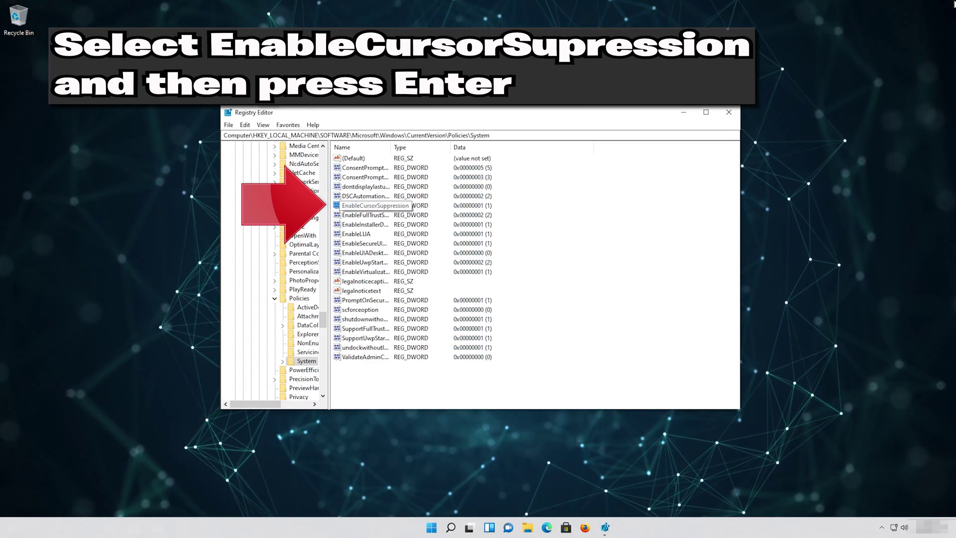
key(Return)
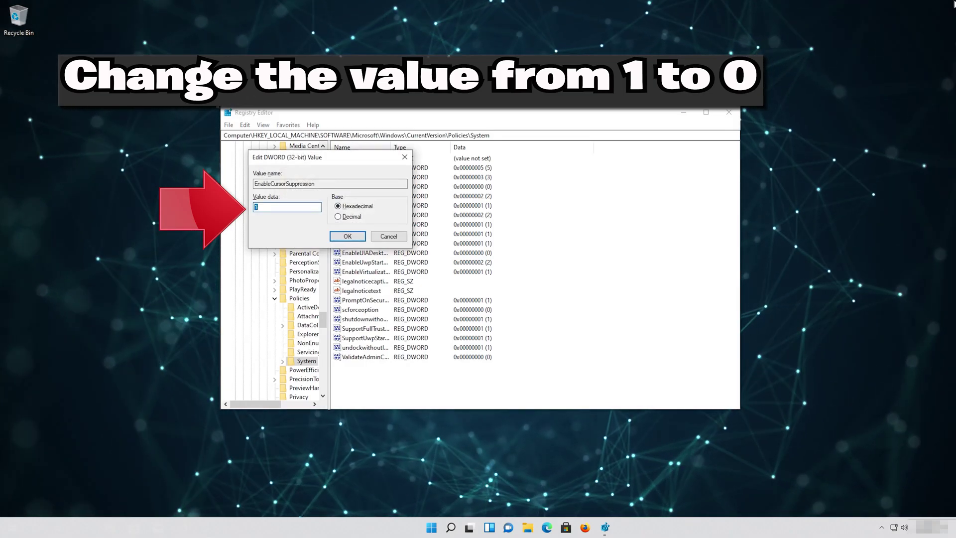
text(0)
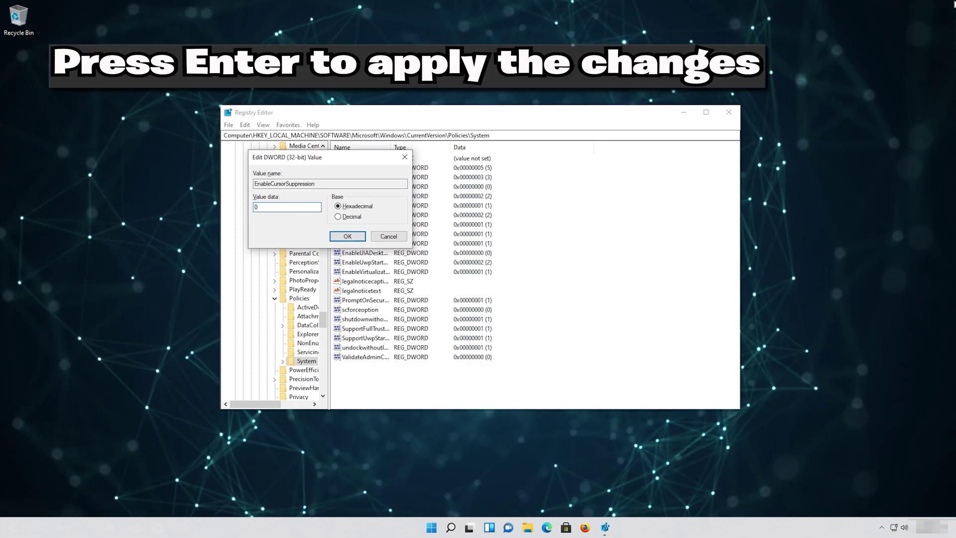
key(Return)
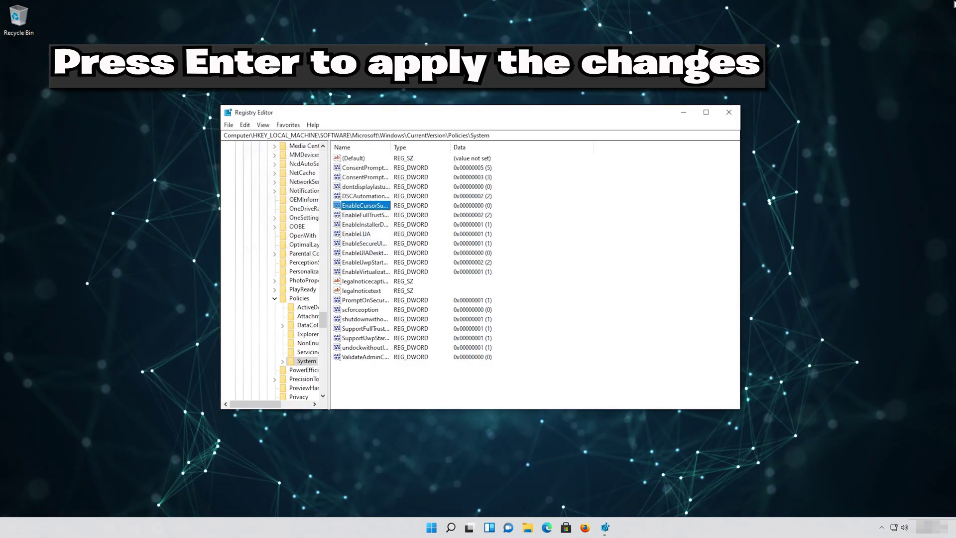
- Restart the computer using the power options on the Windows security screen
key(ctrl+alt+Delete)
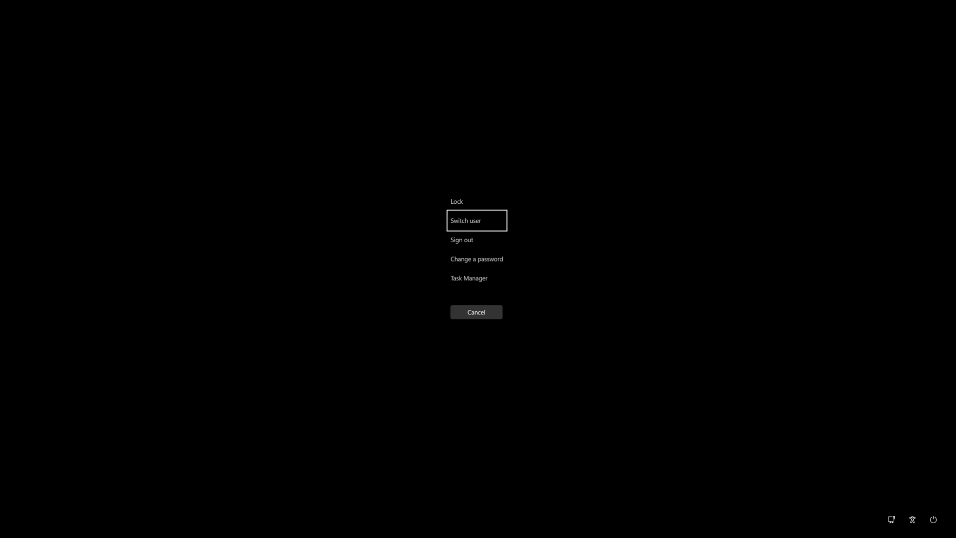
key(Tab)
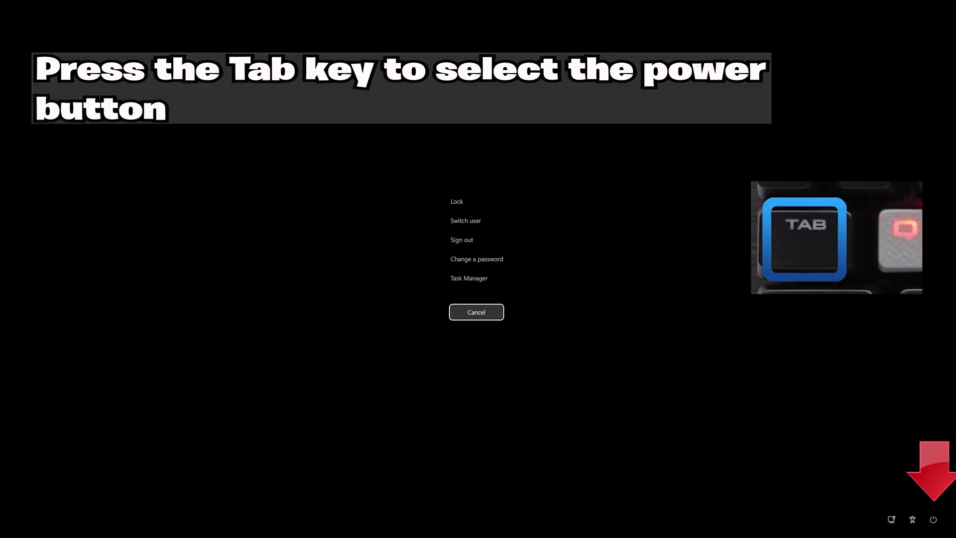
key(Tab)
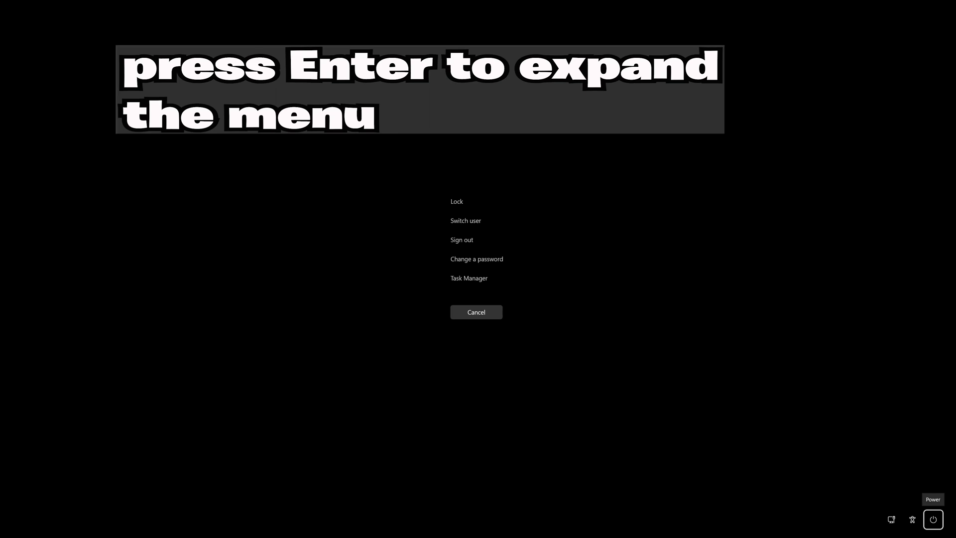
key(Return)
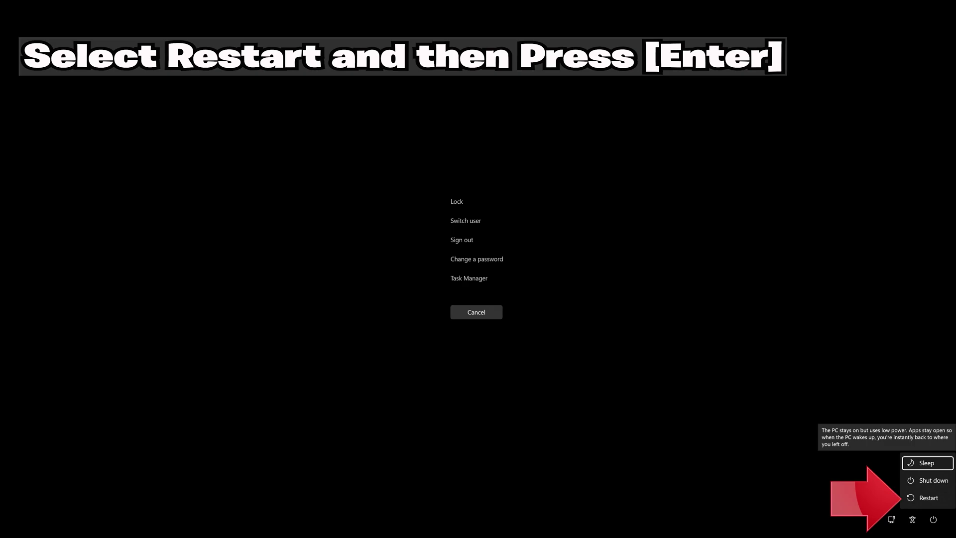
key(Down)
key(Down)
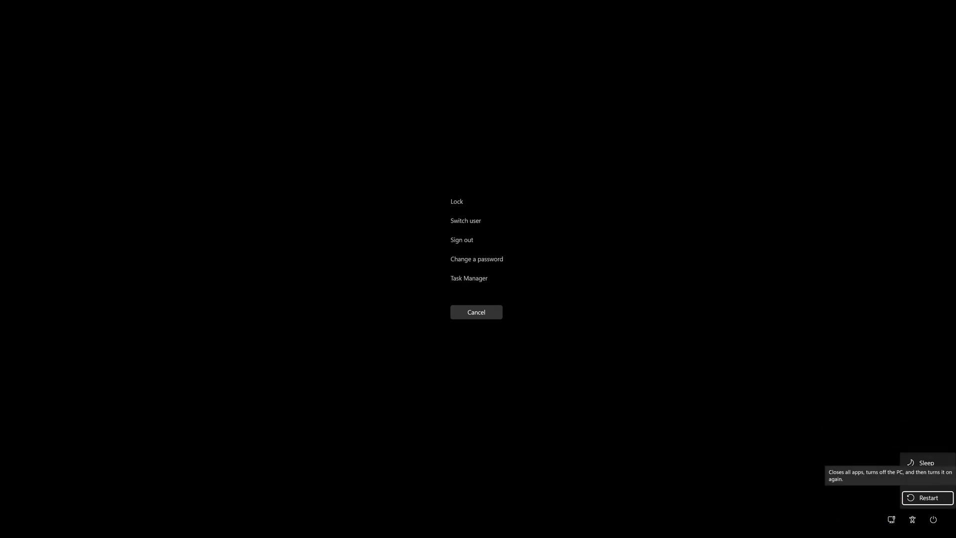
key(Return)
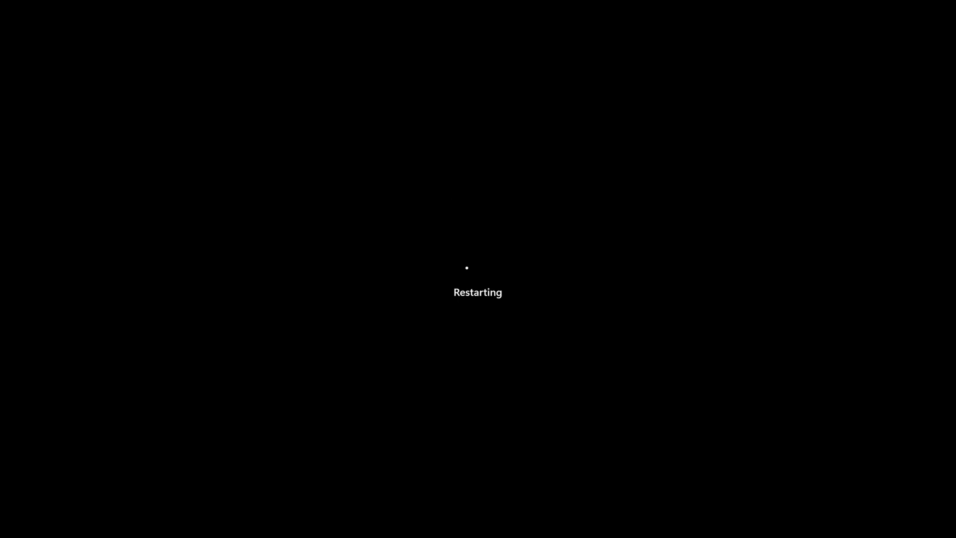